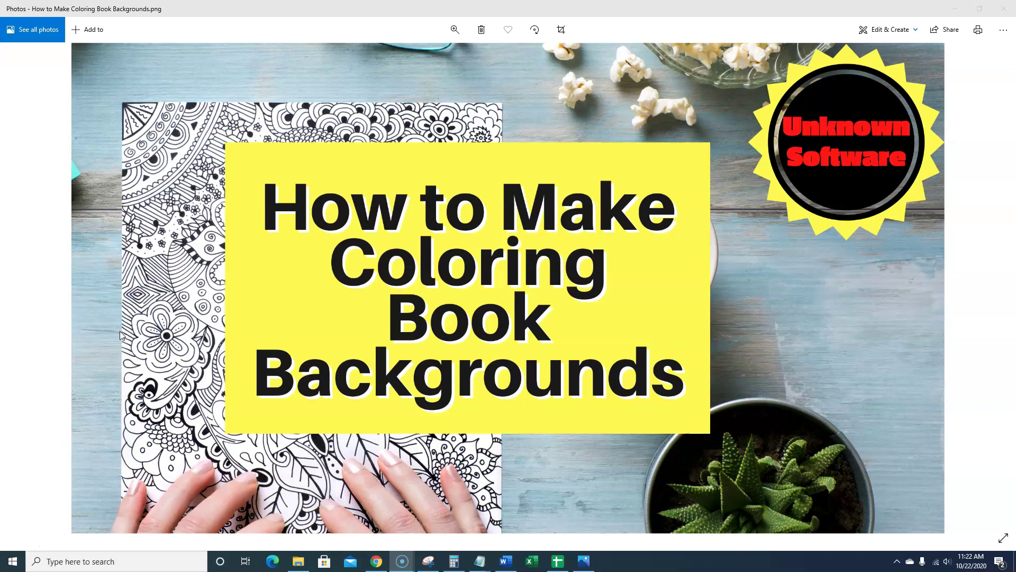
From the Canva home page, start a custom-size design and enter 3000 px as the width.
left_click(165, 341)
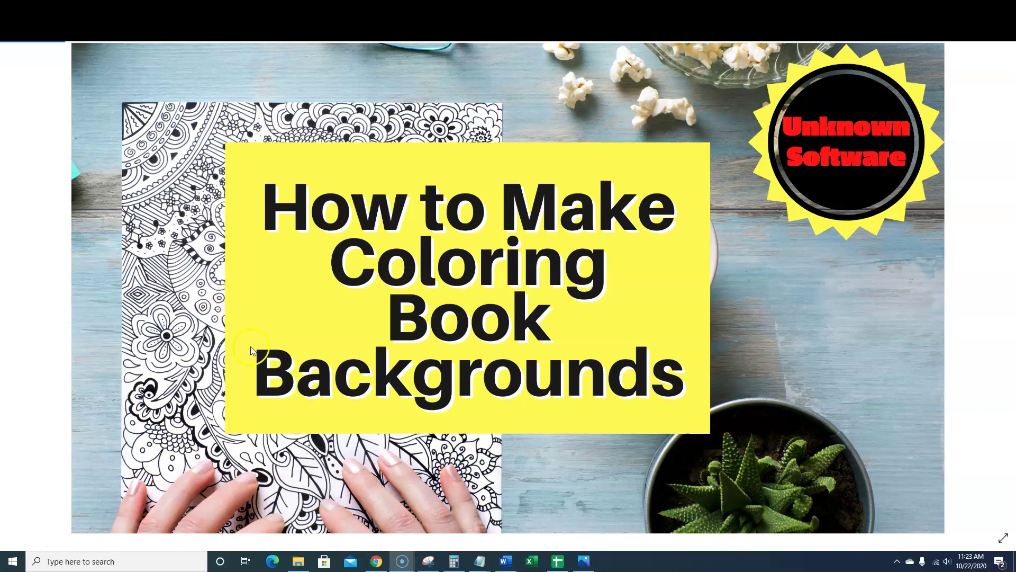
left_click(376, 561)
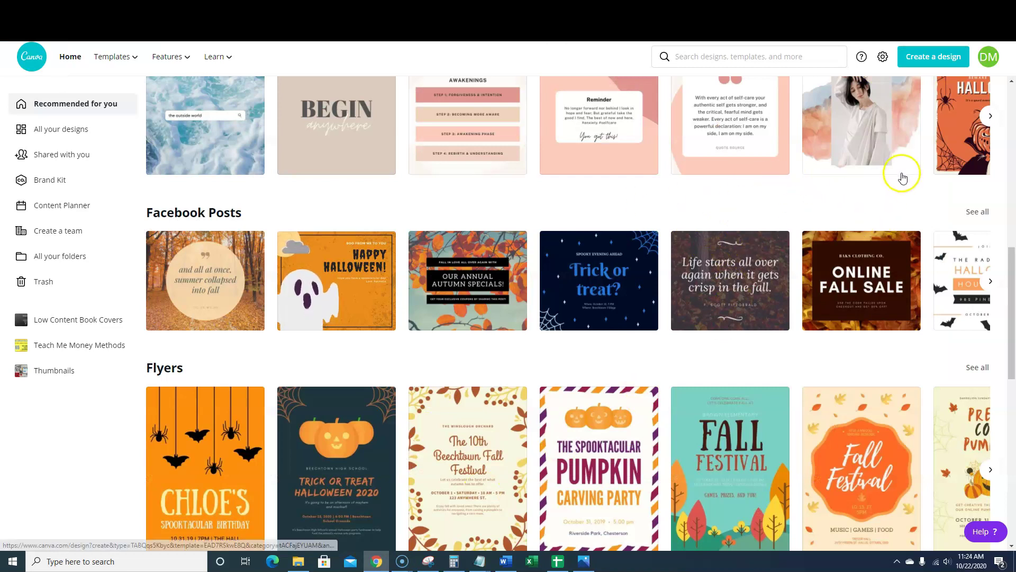
scroll(556, 342, "down", 2)
scroll(560, 351, "up", 2)
scroll(561, 351, "down", 1)
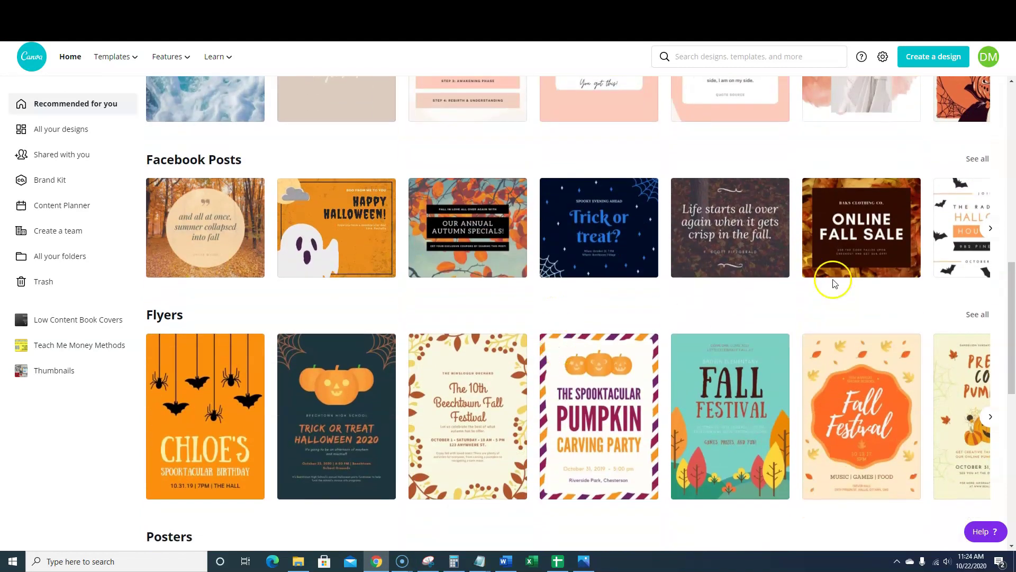
left_click(943, 55)
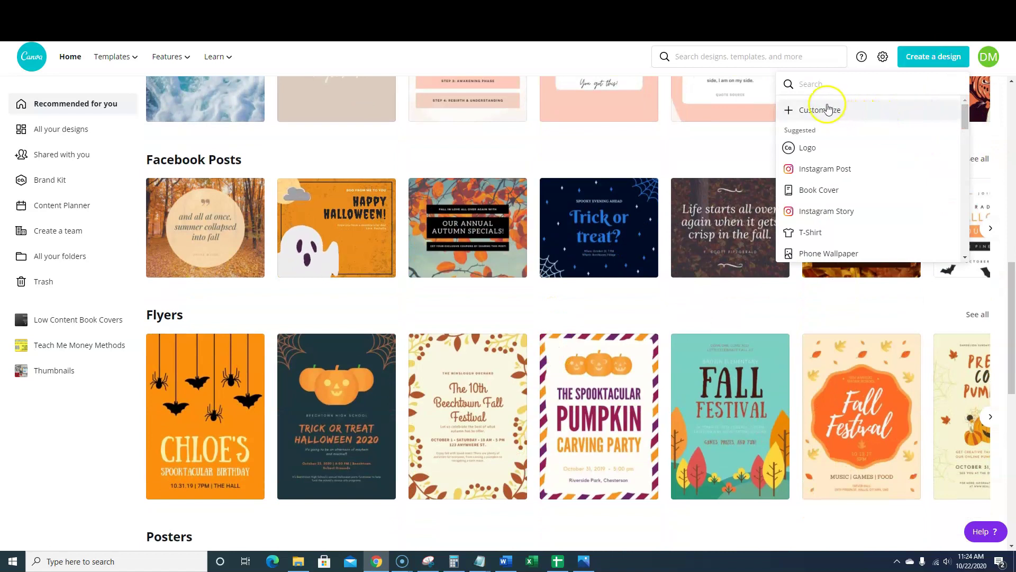
left_click(850, 109)
double_click(823, 116)
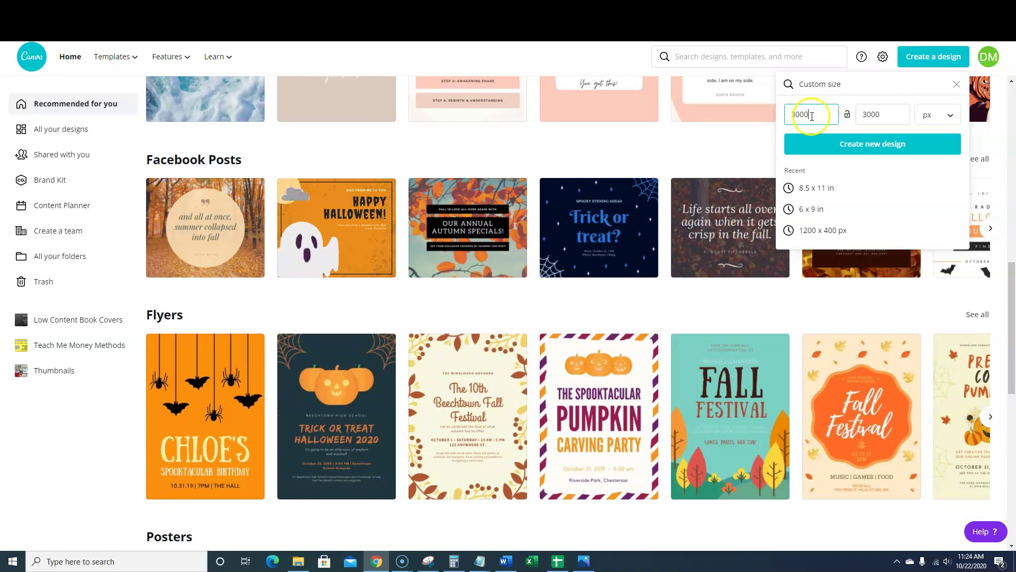
type("3000")
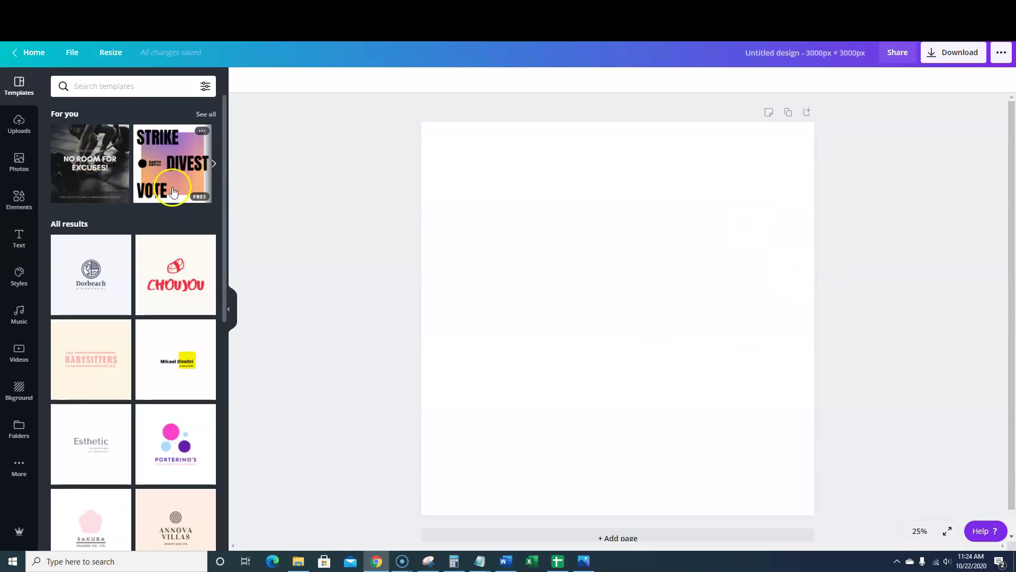
Search the Elements library for 'flowers'.
left_click(19, 198)
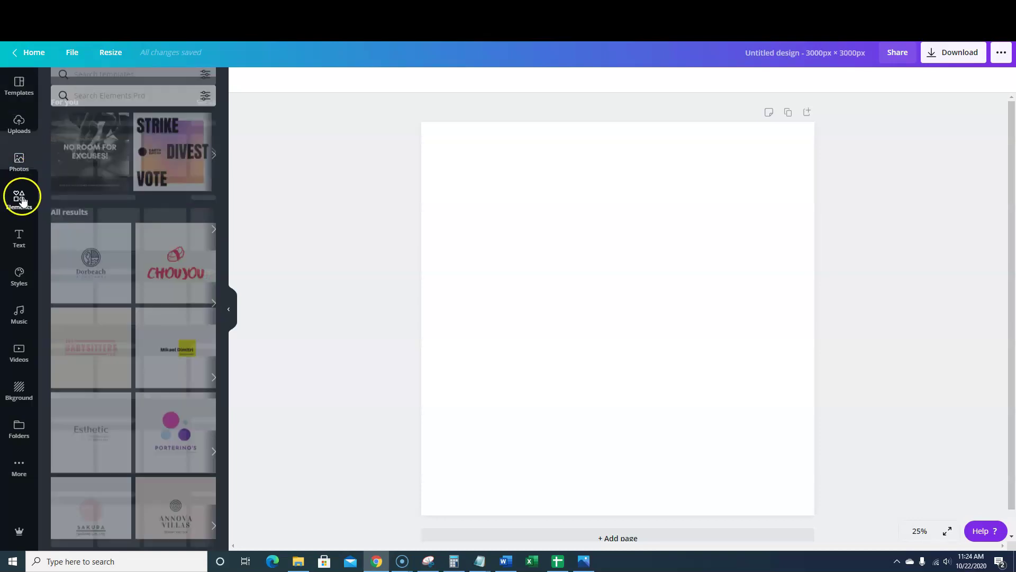
left_click(112, 87)
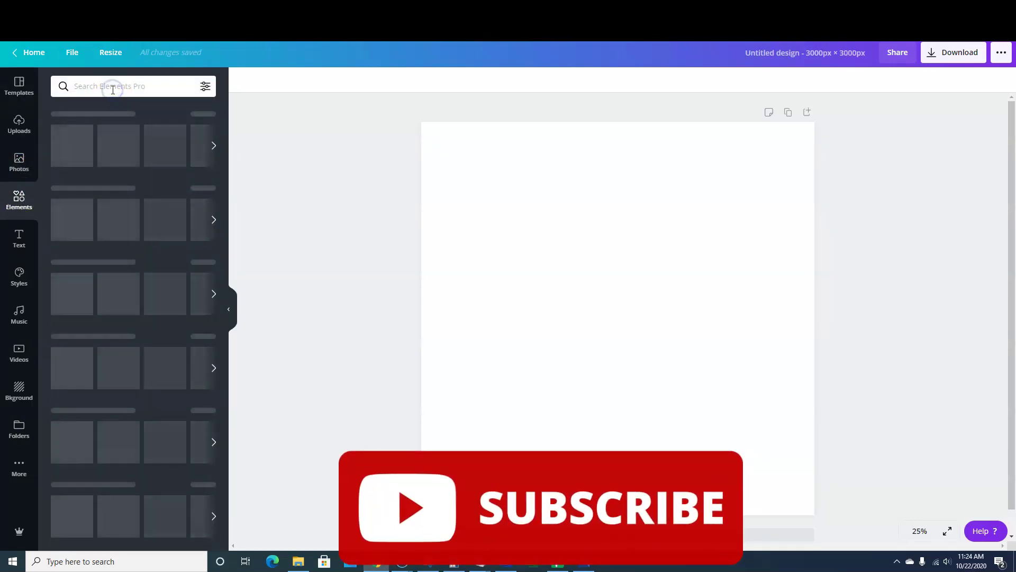
type("flow")
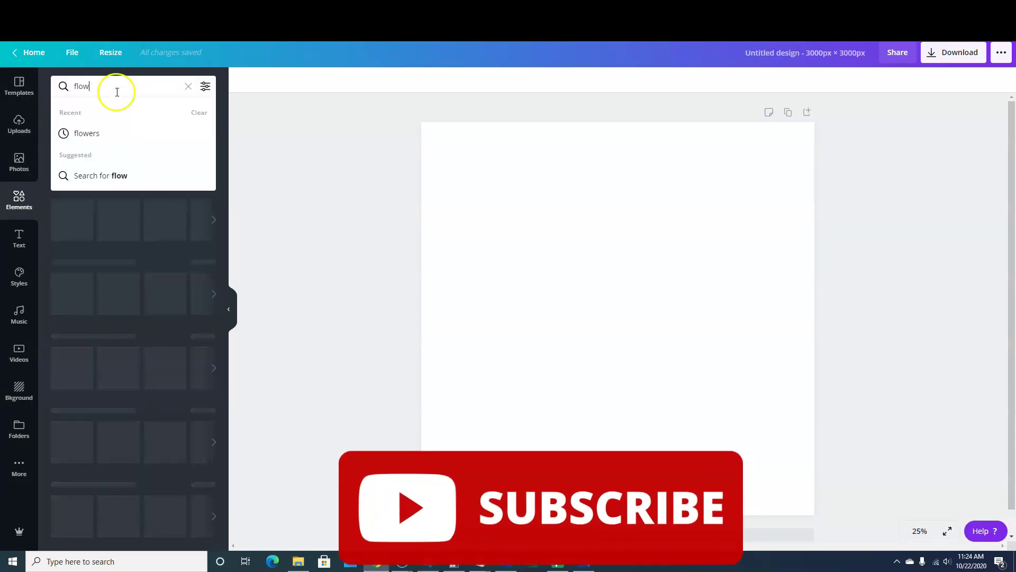
left_click(82, 134)
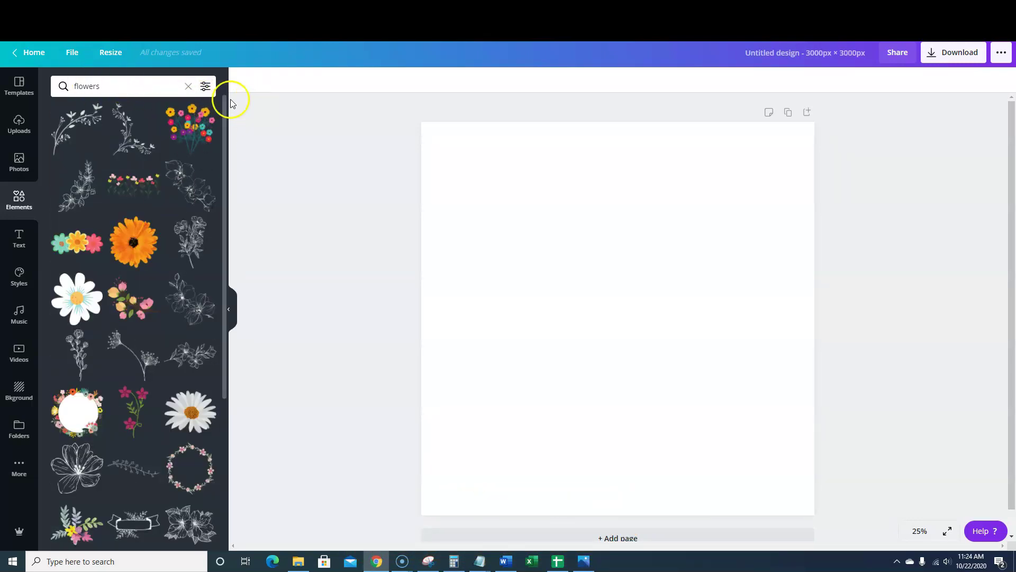
Filter the flower results to white graphics and browse them.
left_click(206, 87)
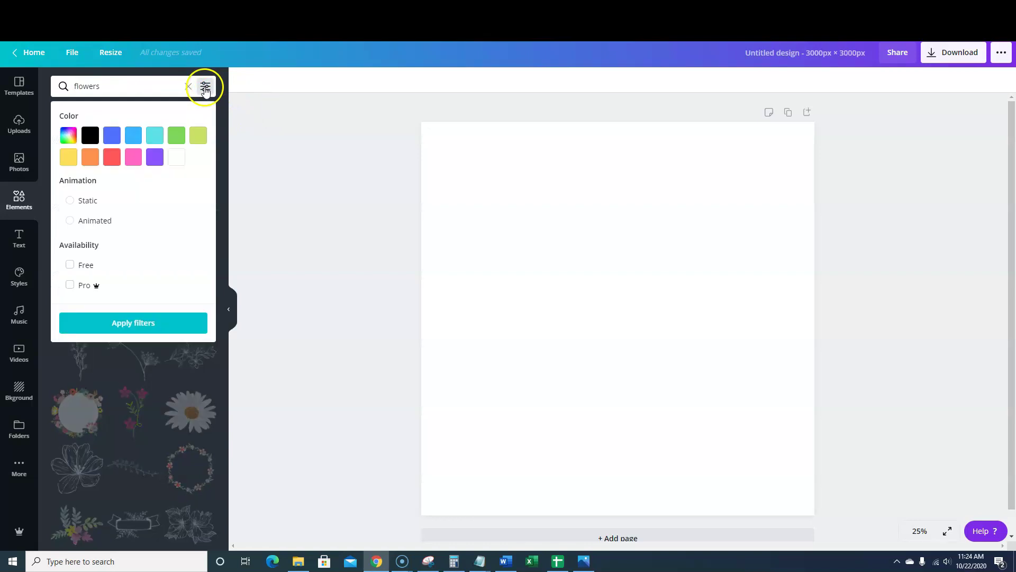
left_click(178, 162)
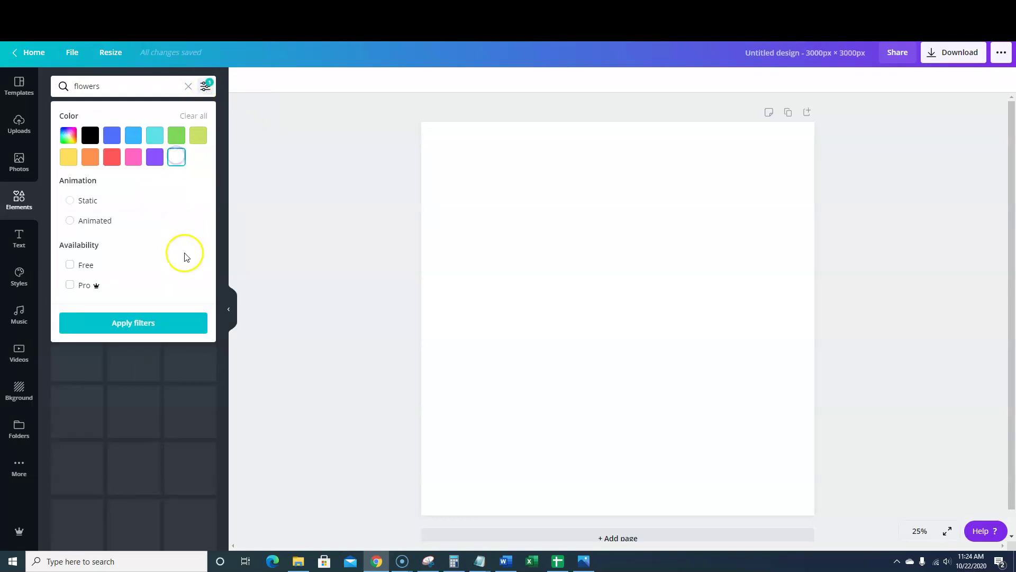
left_click(146, 323)
scroll(101, 312, "down", 10)
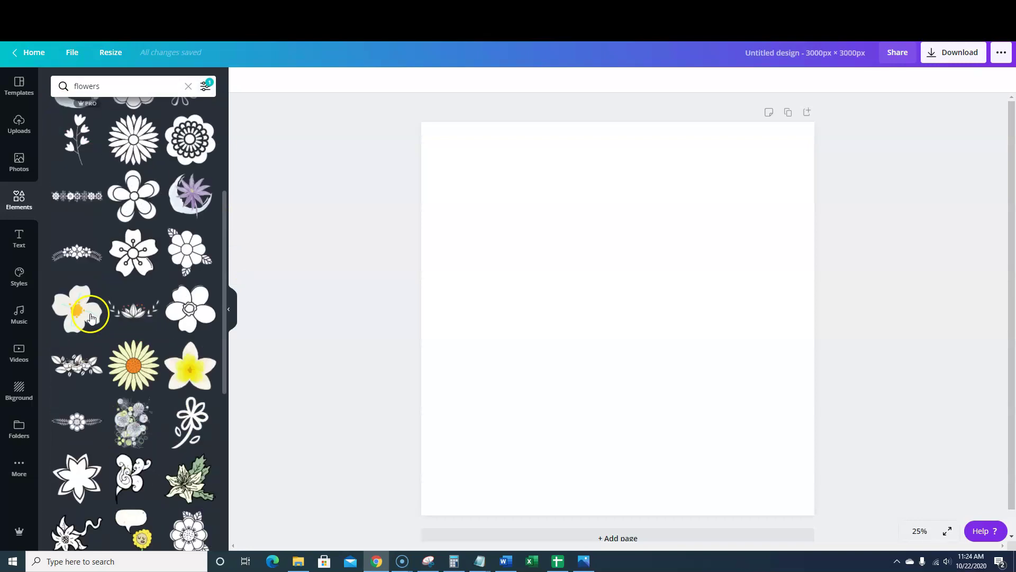
scroll(120, 322, "up", 5)
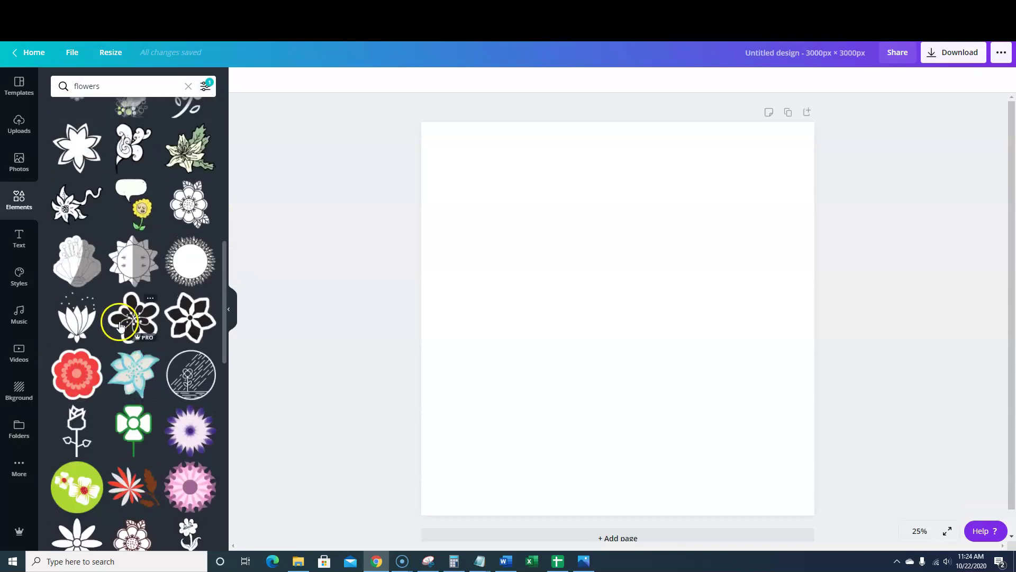
scroll(146, 302, "up", 5)
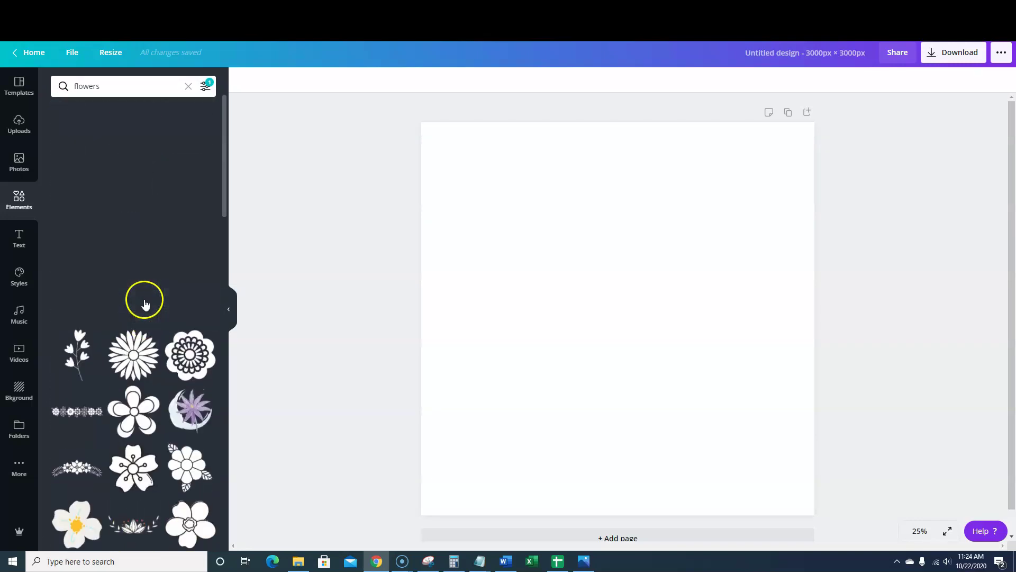
scroll(145, 302, "down", 1)
scroll(145, 302, "up", 1)
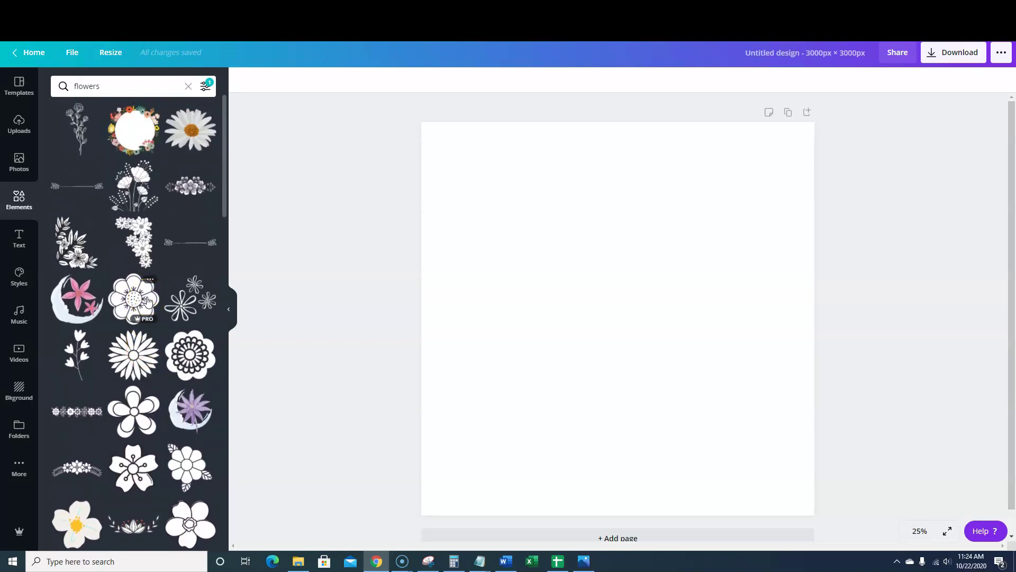
left_click(86, 525)
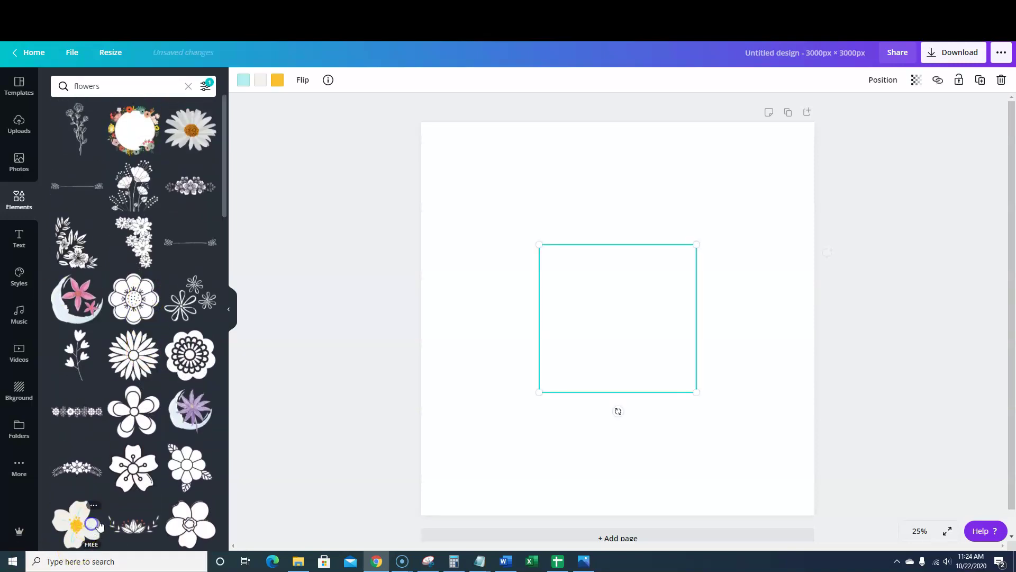
left_click(280, 81)
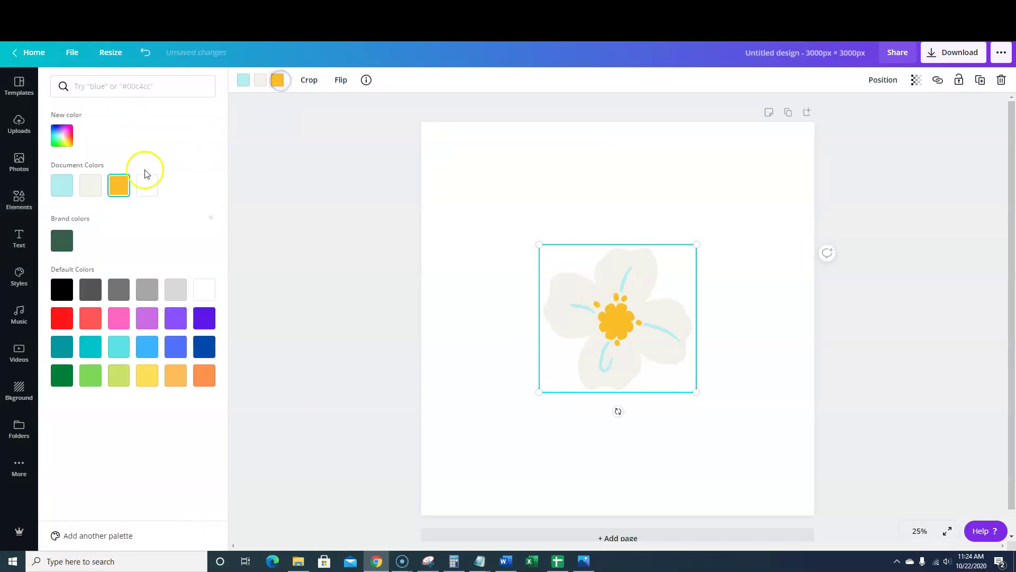
left_click(203, 293)
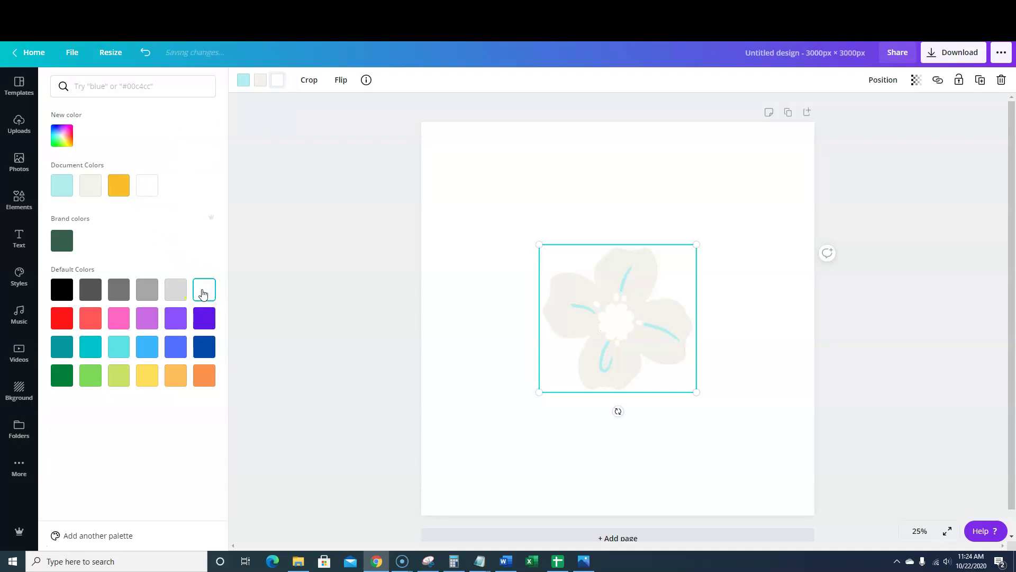
left_click(257, 83)
left_click(203, 291)
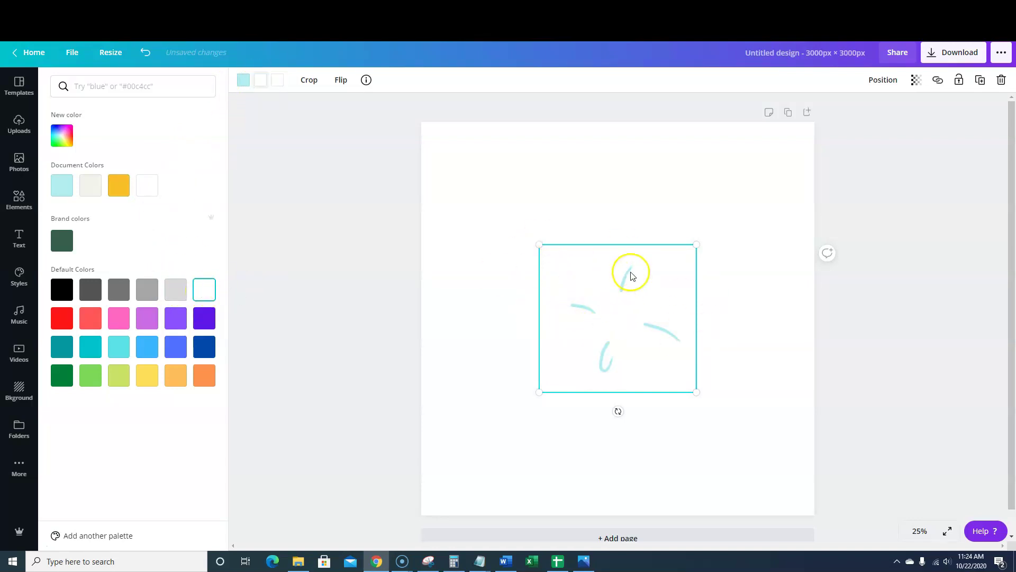
left_click_drag(539, 244, 486, 194)
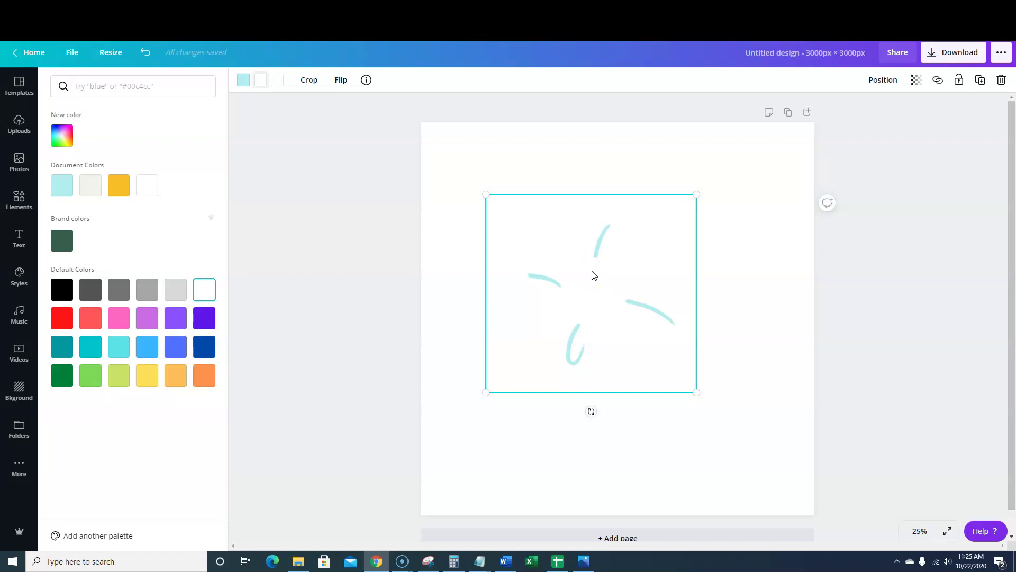
left_click(595, 274)
key("Delete")
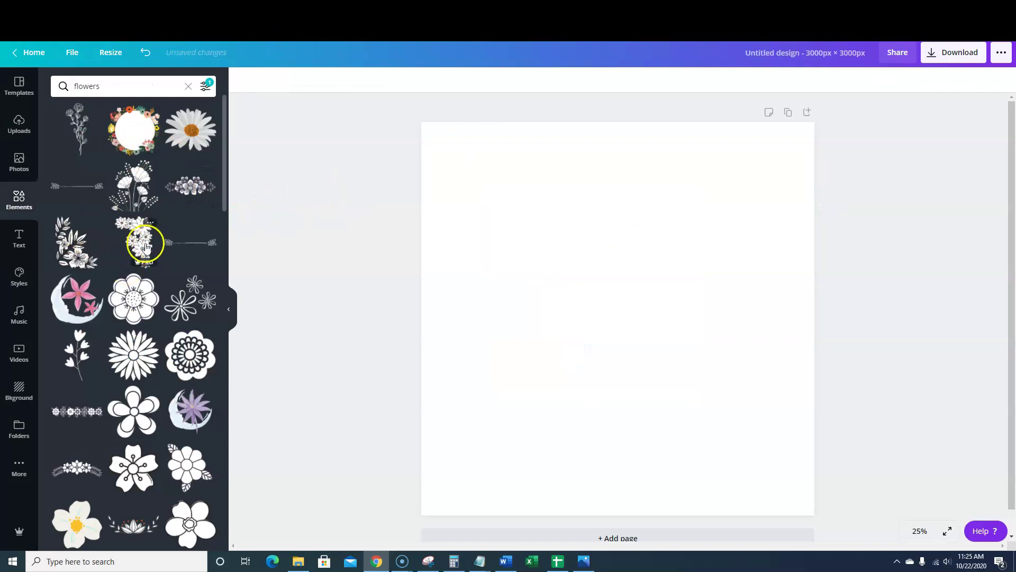
Place the leafy drawing bottom-left and an enlarged, horizontally flipped flower cluster top-left.
left_click(76, 242)
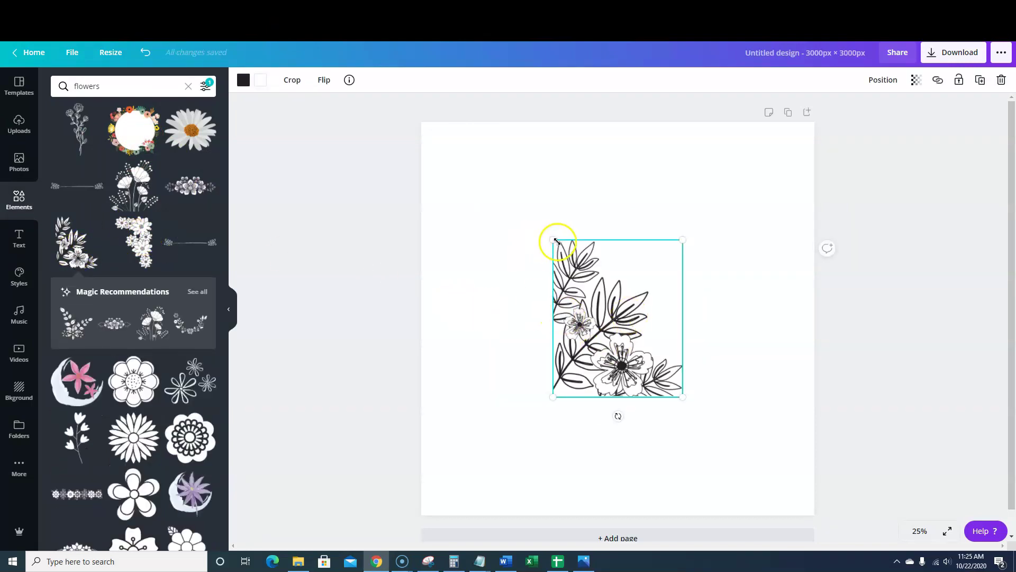
left_click_drag(606, 331, 474, 448)
left_click(135, 242)
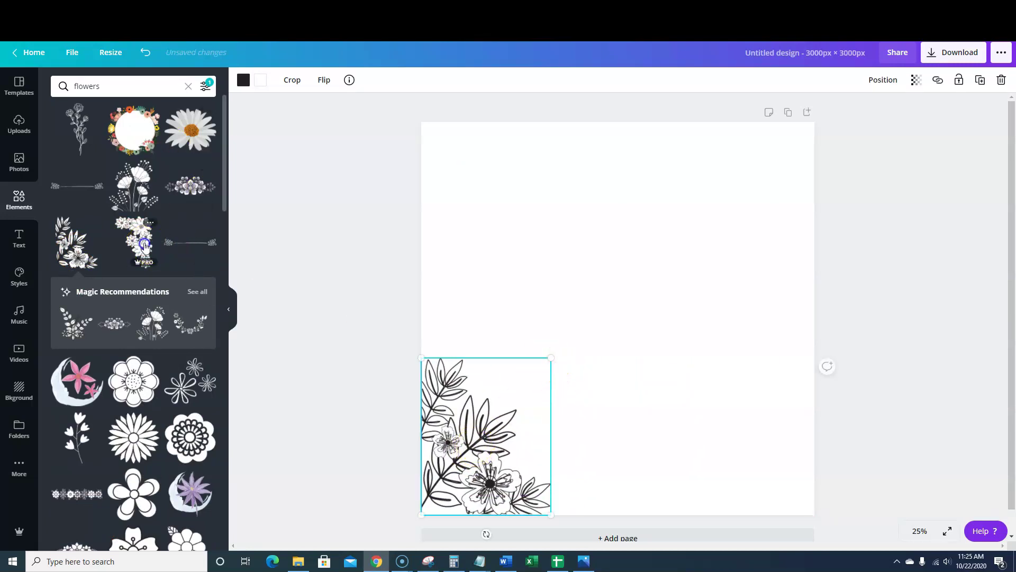
left_click_drag(633, 327, 532, 234)
left_click(322, 80)
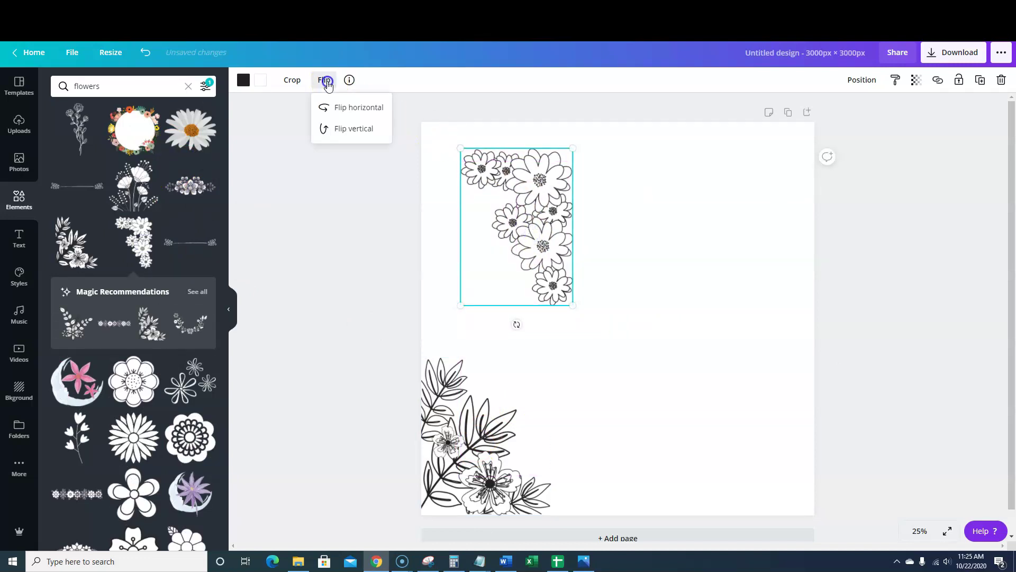
left_click(358, 107)
left_click_drag(511, 200, 475, 177)
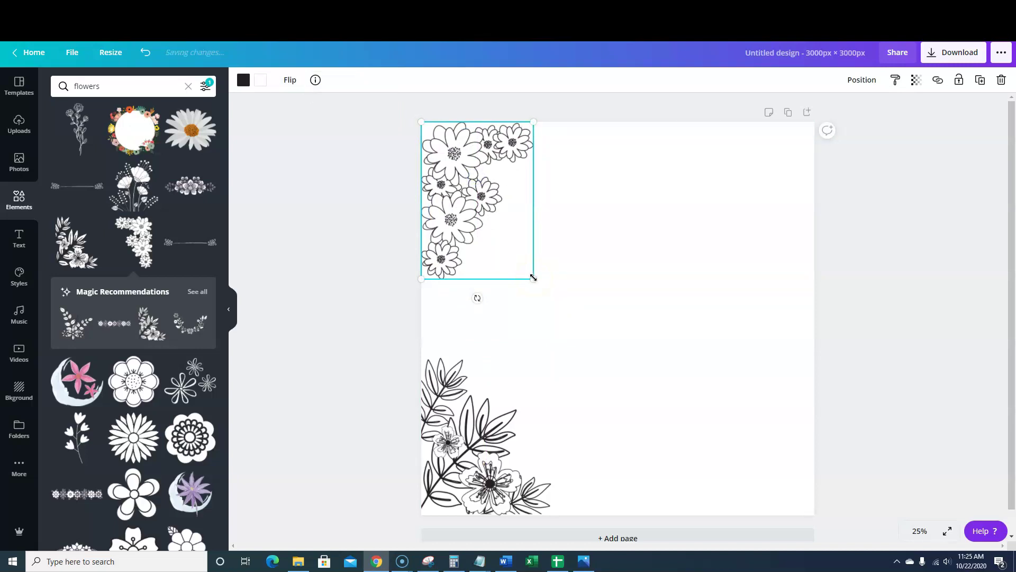
left_click_drag(533, 278, 561, 317)
Enlarge the leafy corner drawing at the bottom-left.
left_click(489, 402)
left_click_drag(551, 357, 590, 328)
left_click(690, 297)
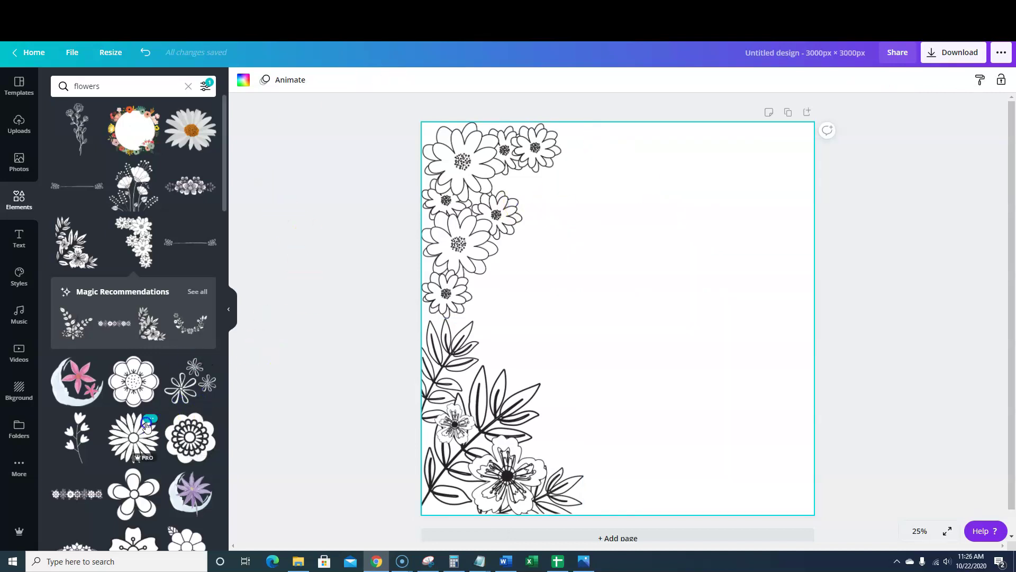
Add the outlined daisy and enlarge it to fill the bottom-right corner.
scroll(148, 427, "down", 3)
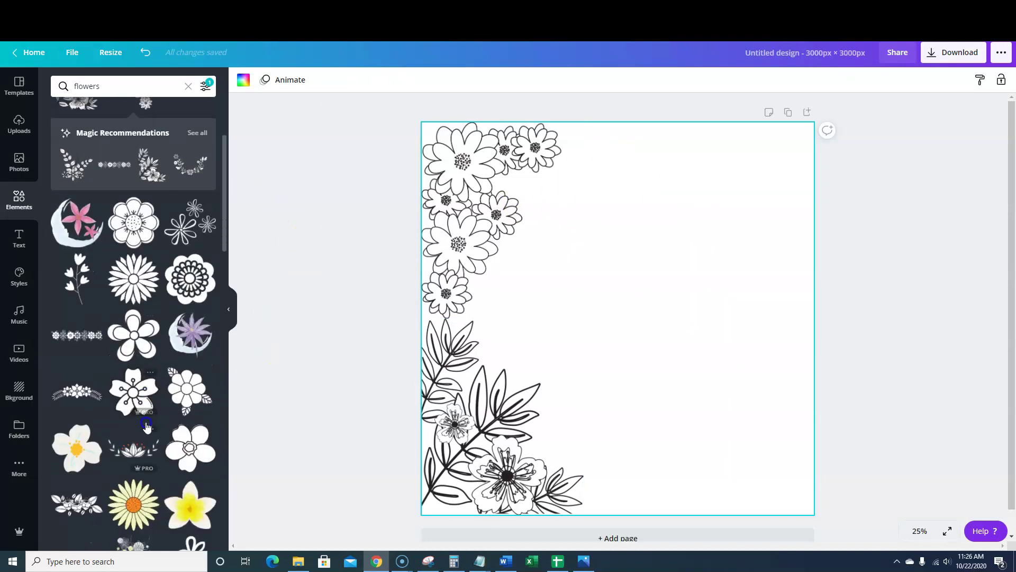
left_click(132, 281)
left_click_drag(610, 331, 724, 448)
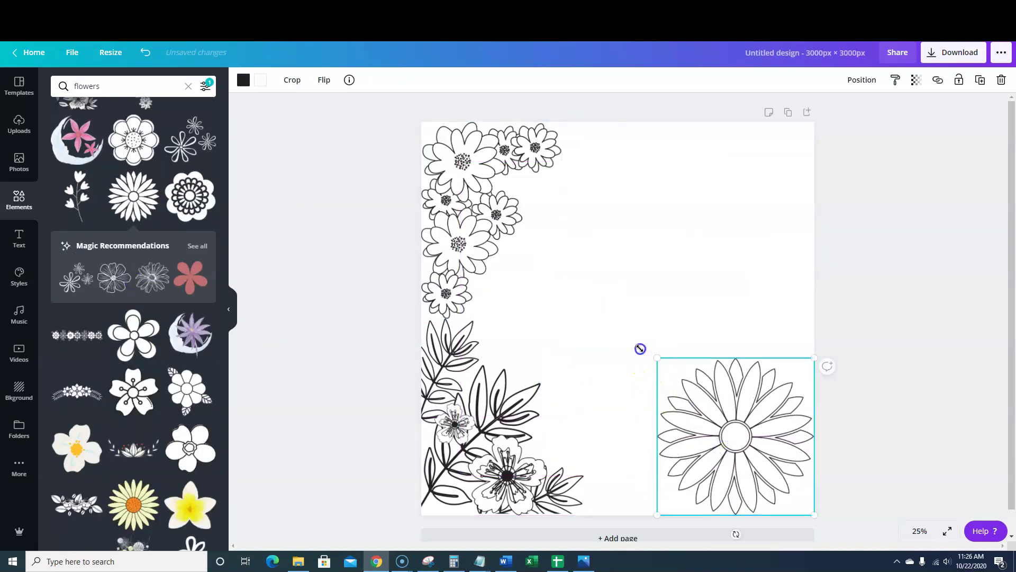
left_click_drag(640, 348, 606, 324)
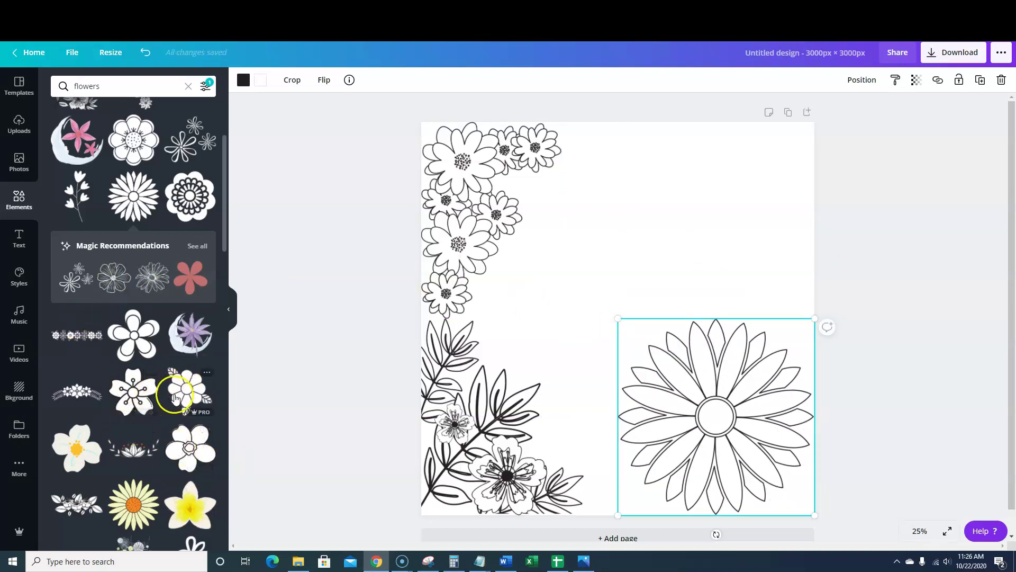
Add the lily-like flower outline and enlarge it in the top-right corner.
scroll(175, 397, "down", 6)
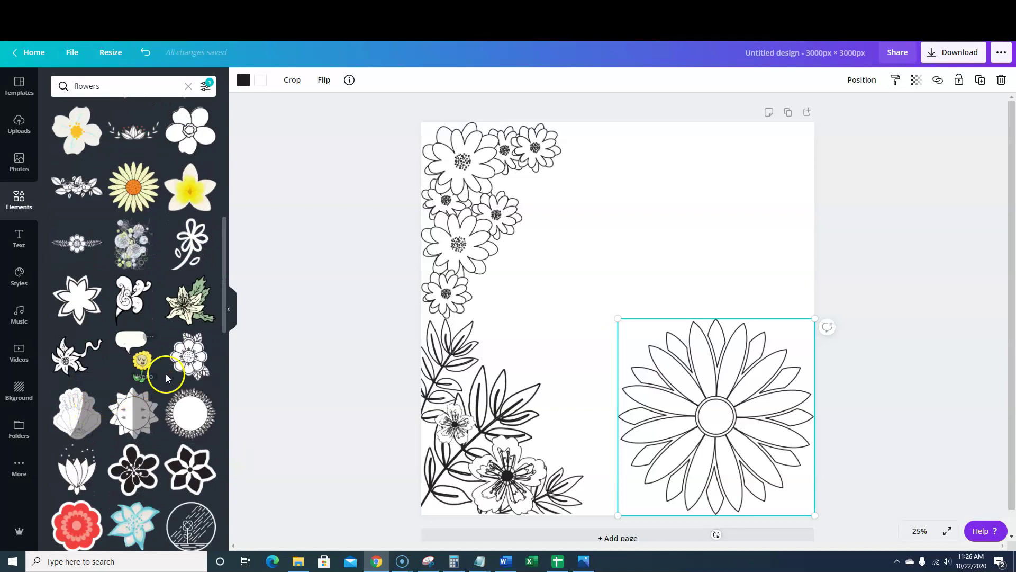
scroll(166, 377, "down", 2)
scroll(129, 380, "down", 4)
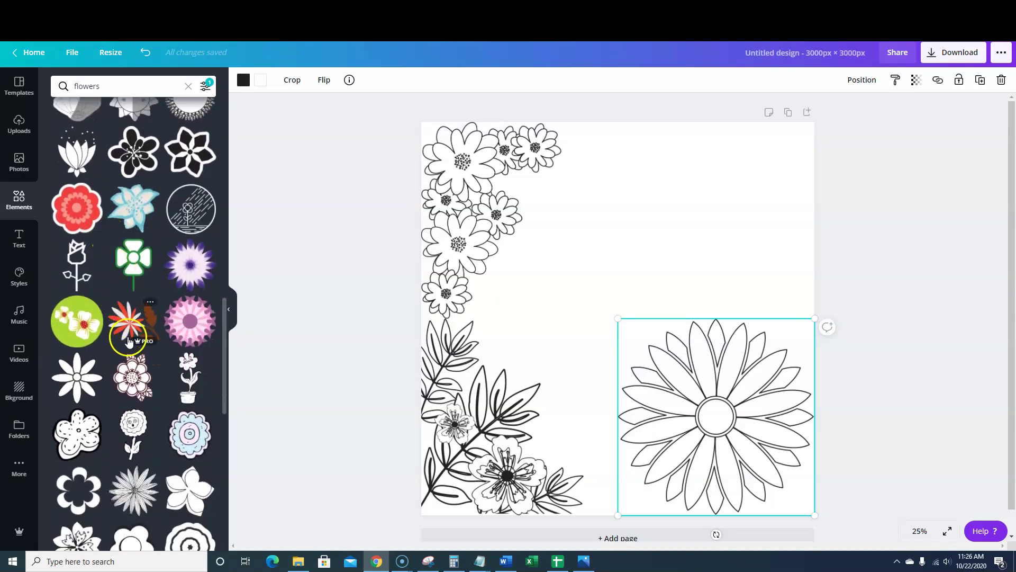
scroll(143, 305, "down", 3)
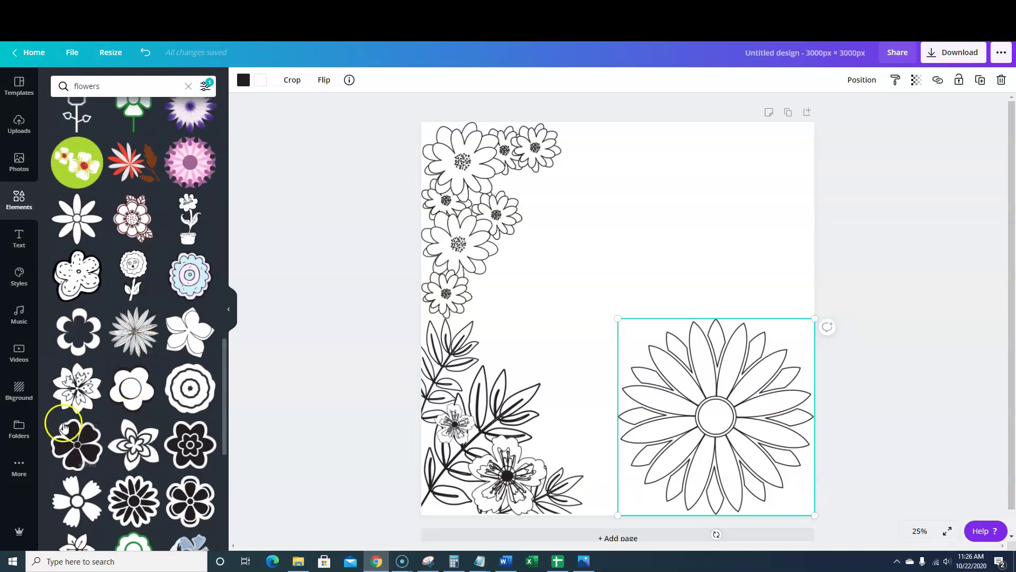
scroll(141, 297, "down", 1)
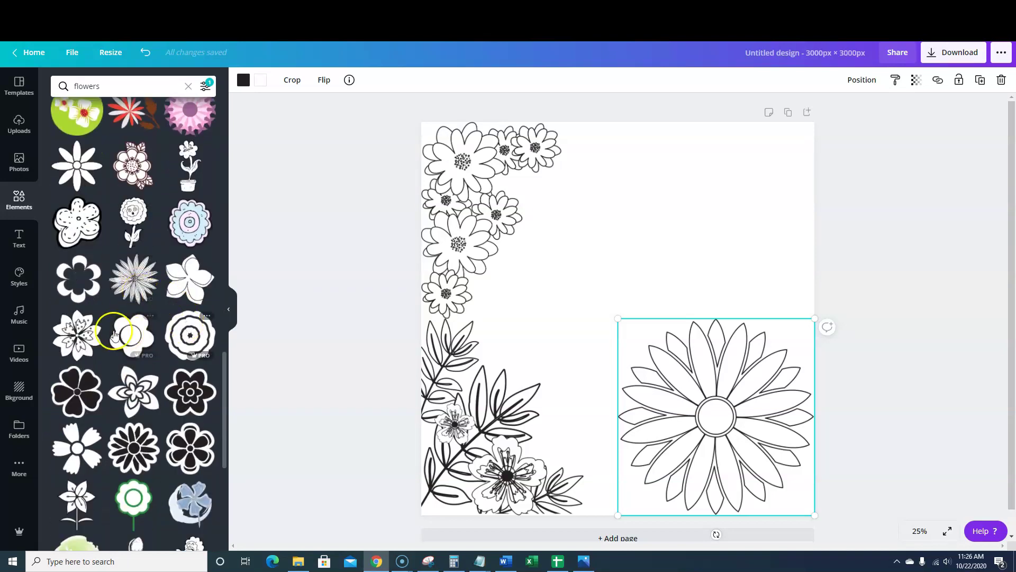
left_click(77, 335)
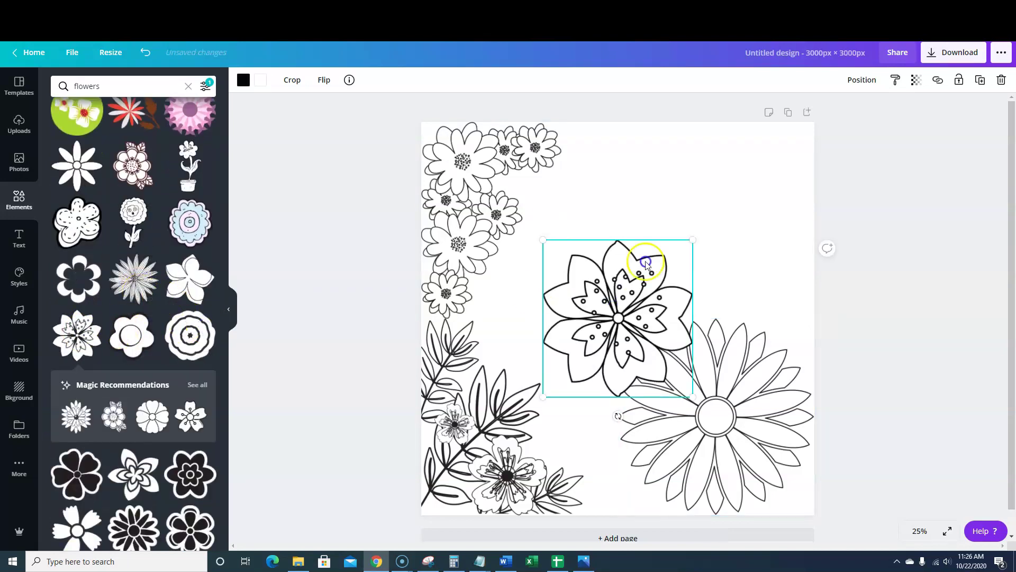
left_click_drag(605, 309, 735, 189)
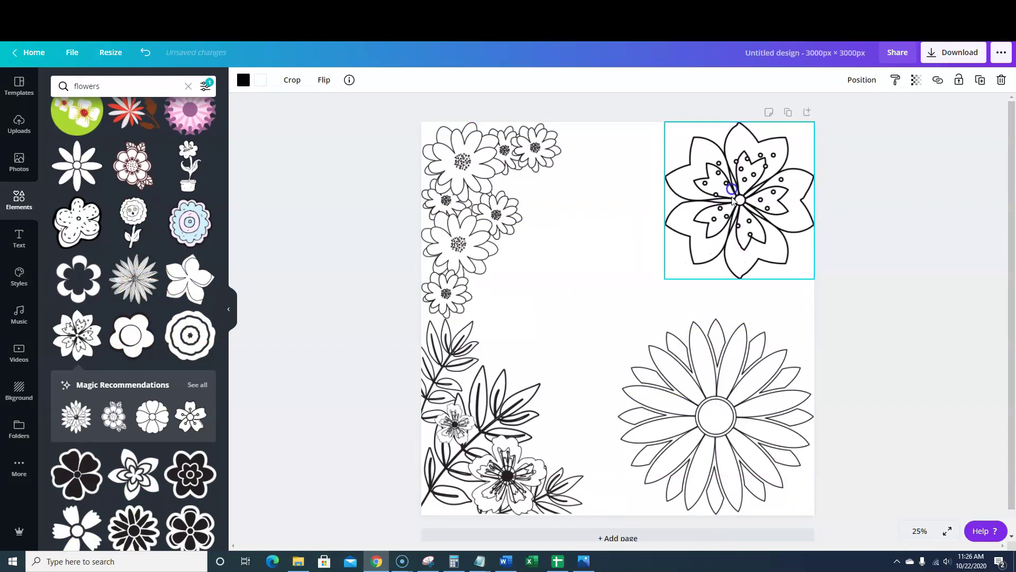
left_click_drag(662, 278, 607, 314)
left_click(583, 266)
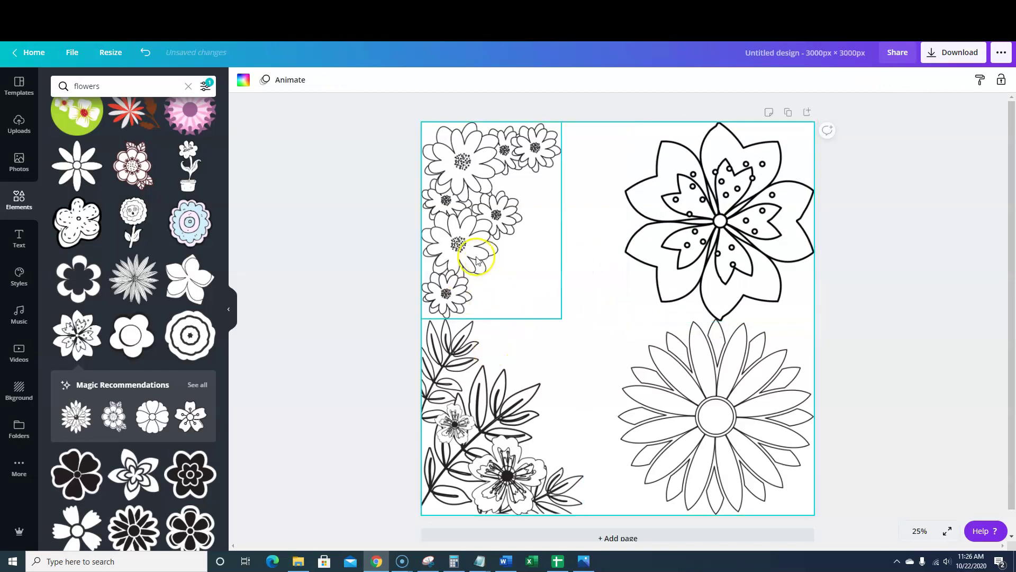
scroll(148, 324, "up", 10)
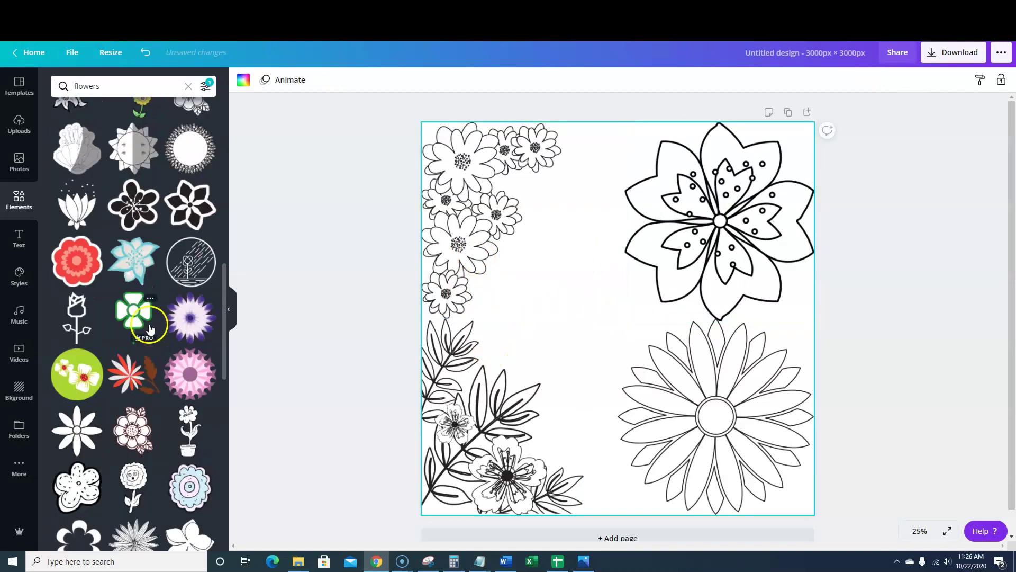
scroll(151, 324, "up", 2)
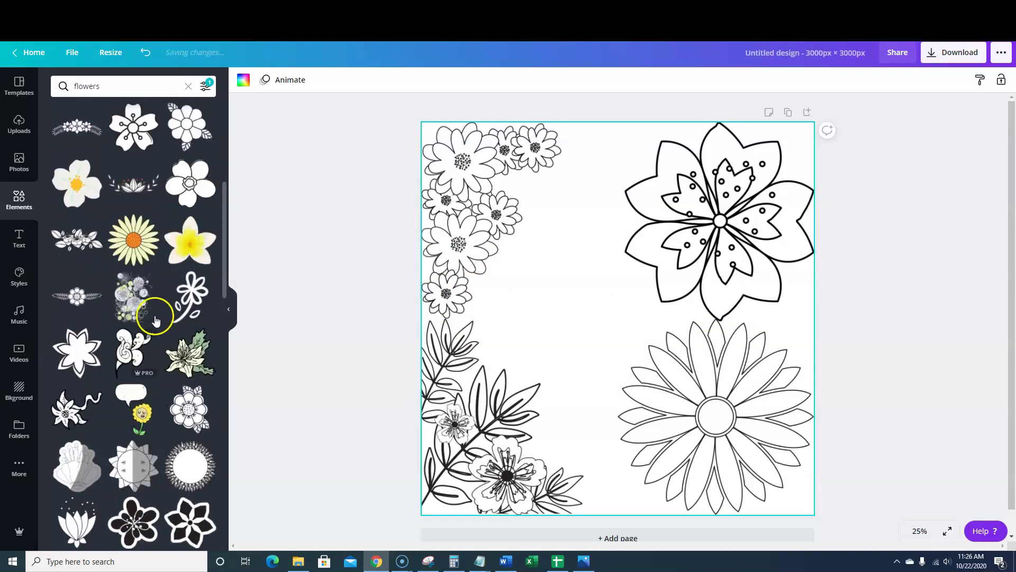
scroll(159, 258, "up", 4)
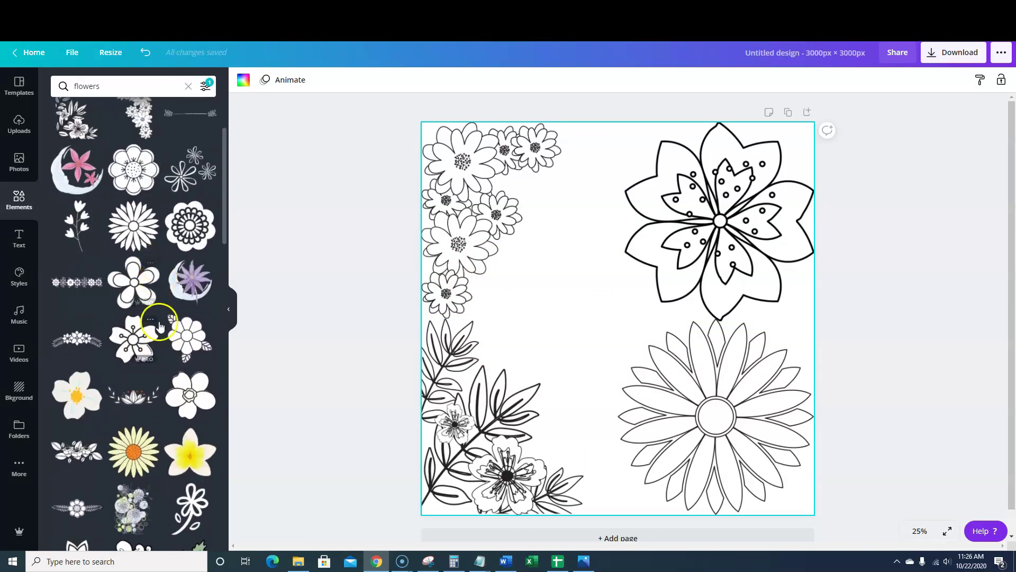
Add a small leafy flower near the top middle and a smaller copy near the page bottom.
left_click(190, 339)
left_click_drag(548, 241, 610, 319)
left_click_drag(641, 350, 586, 164)
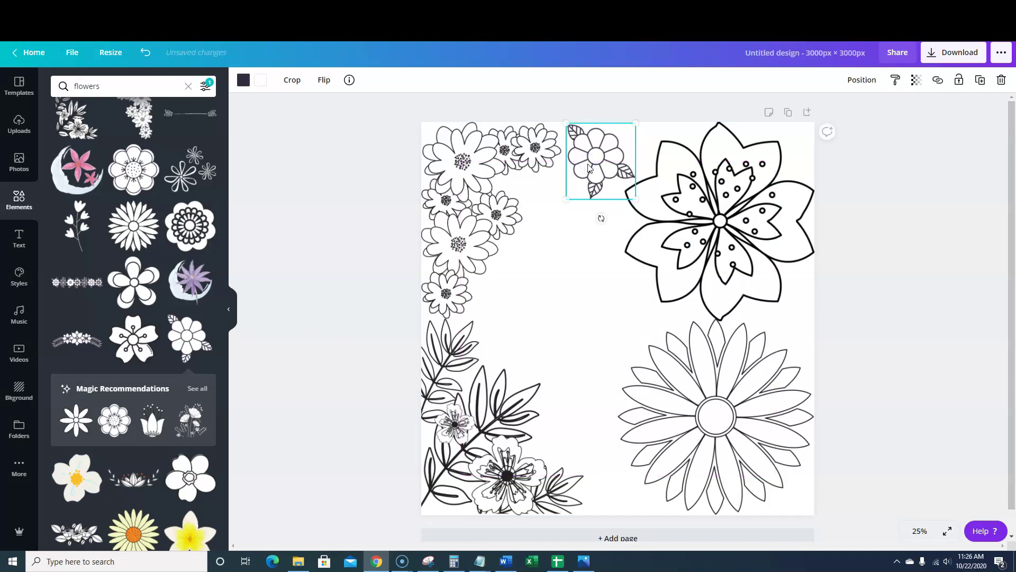
left_click_drag(588, 167, 596, 437)
left_click_drag(561, 404, 584, 430)
left_click_drag(584, 430, 599, 471)
Place another copy of the small leafy flower mid-page.
left_click(604, 175)
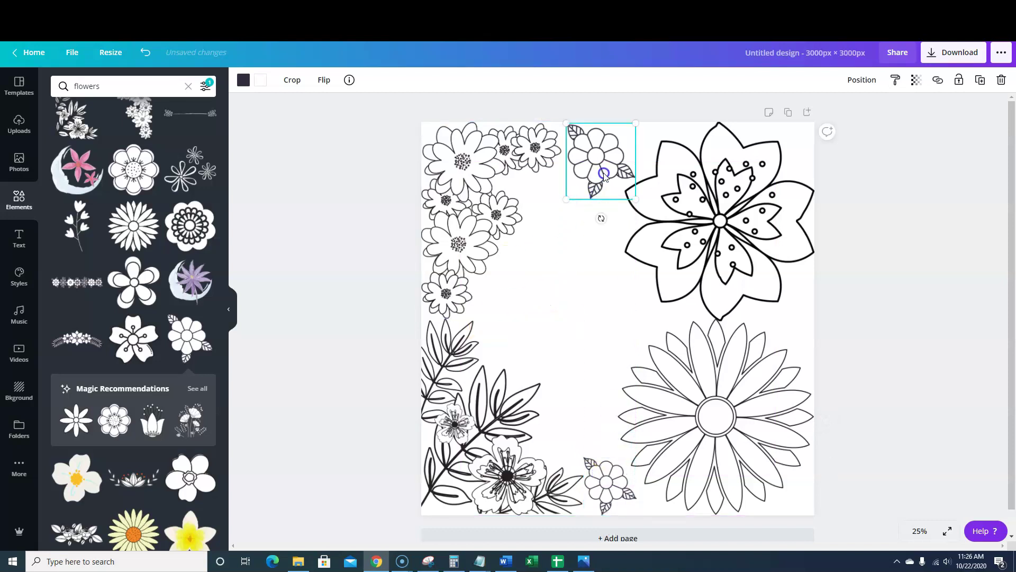
left_click(546, 268)
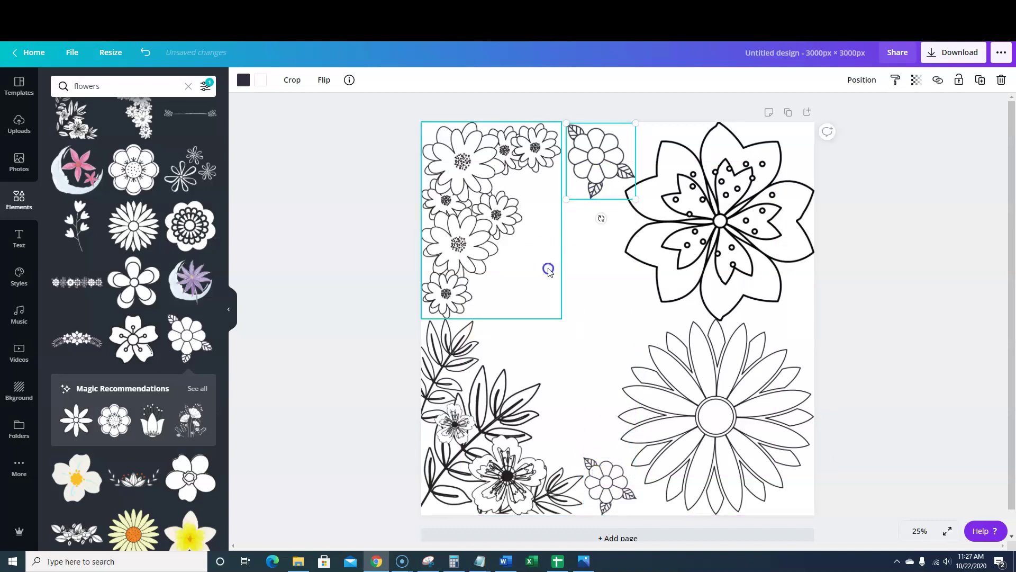
left_click_drag(597, 182, 625, 323)
left_click(868, 300)
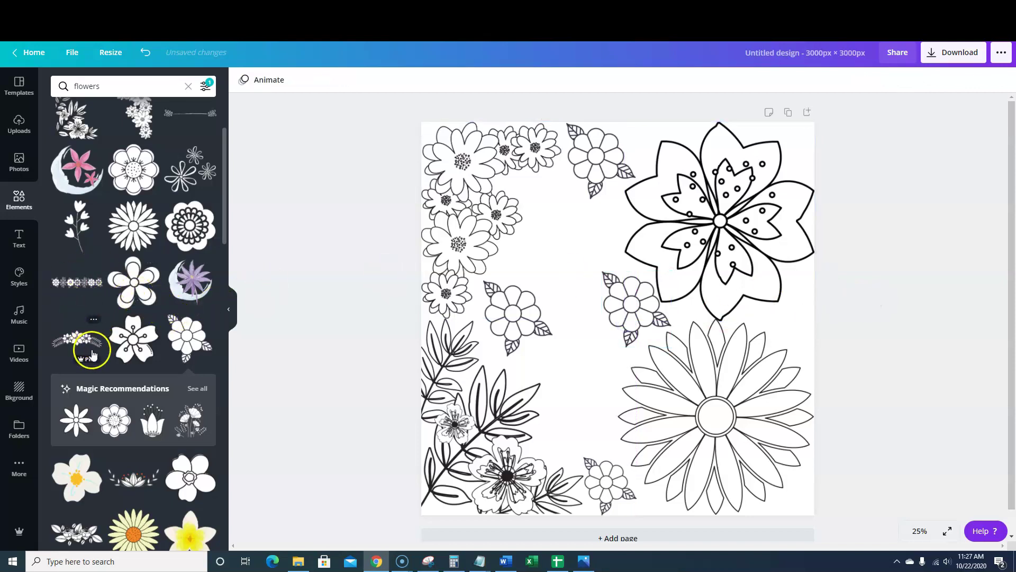
Add a shrunken dotted-centre flower in the upper middle gap.
scroll(154, 214, "up", 2)
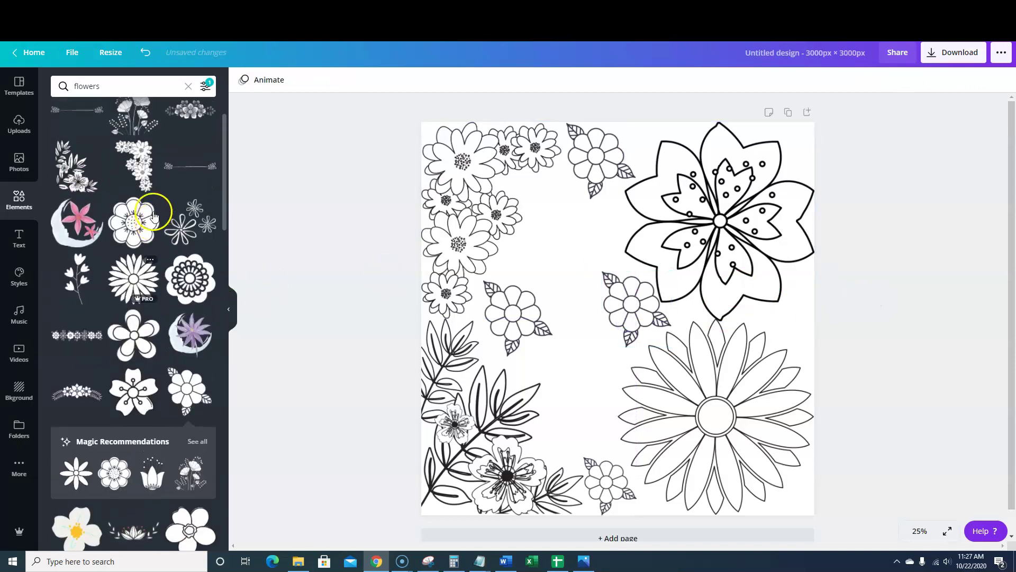
scroll(151, 218, "up", 2)
scroll(143, 290, "down", 4)
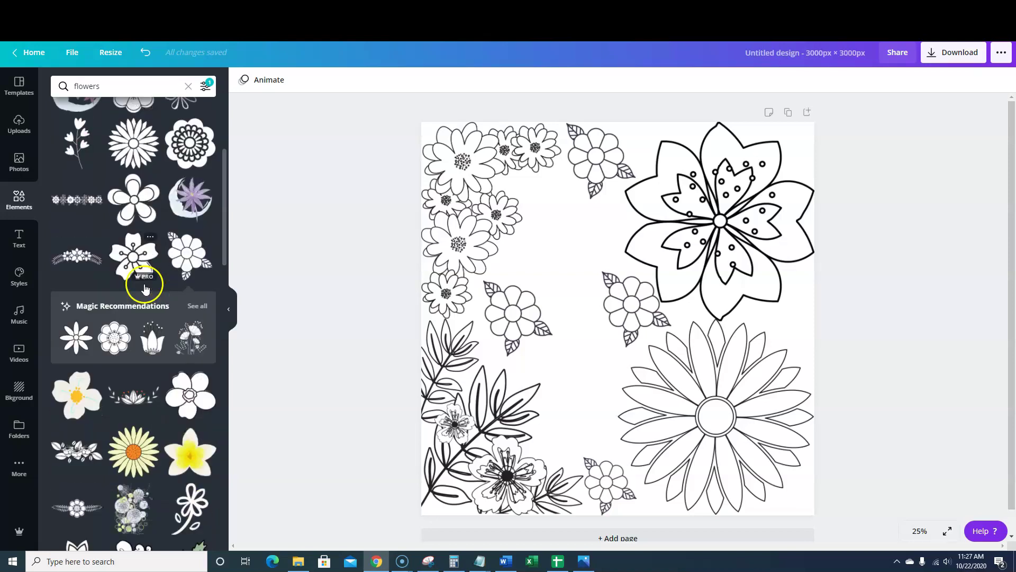
scroll(145, 288, "down", 1)
scroll(145, 288, "down", 2)
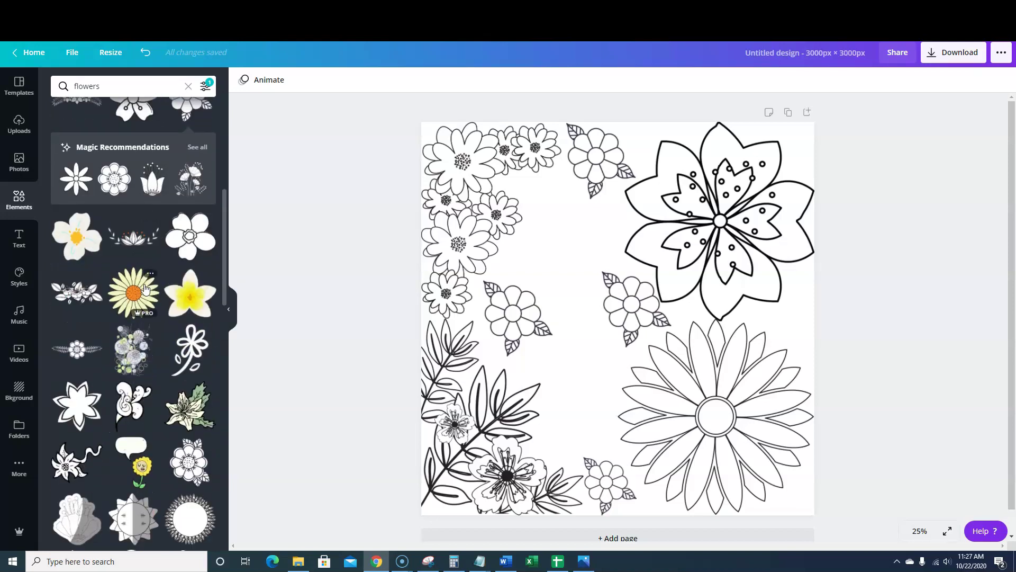
scroll(145, 289, "down", 1)
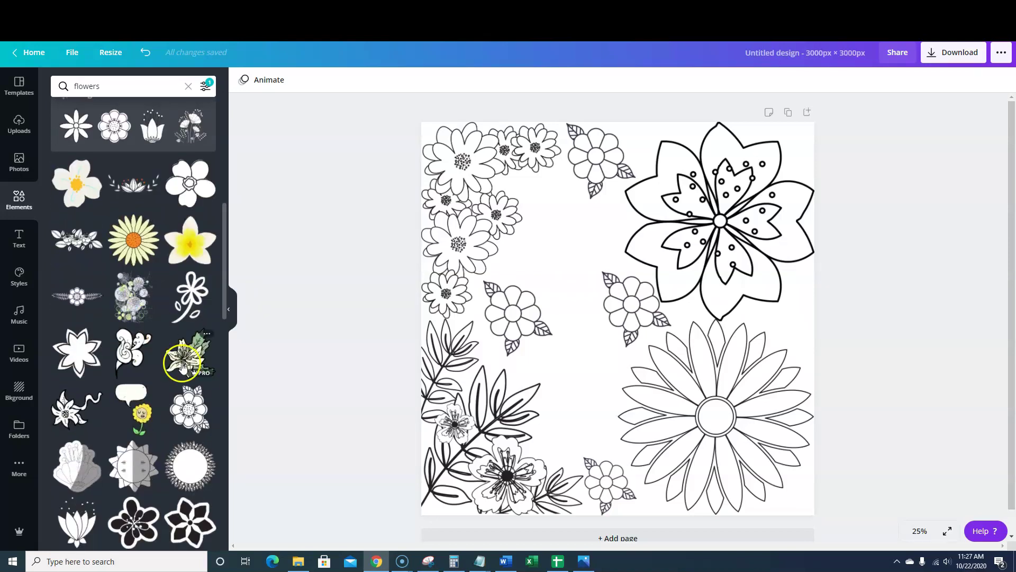
scroll(182, 363, "down", 2)
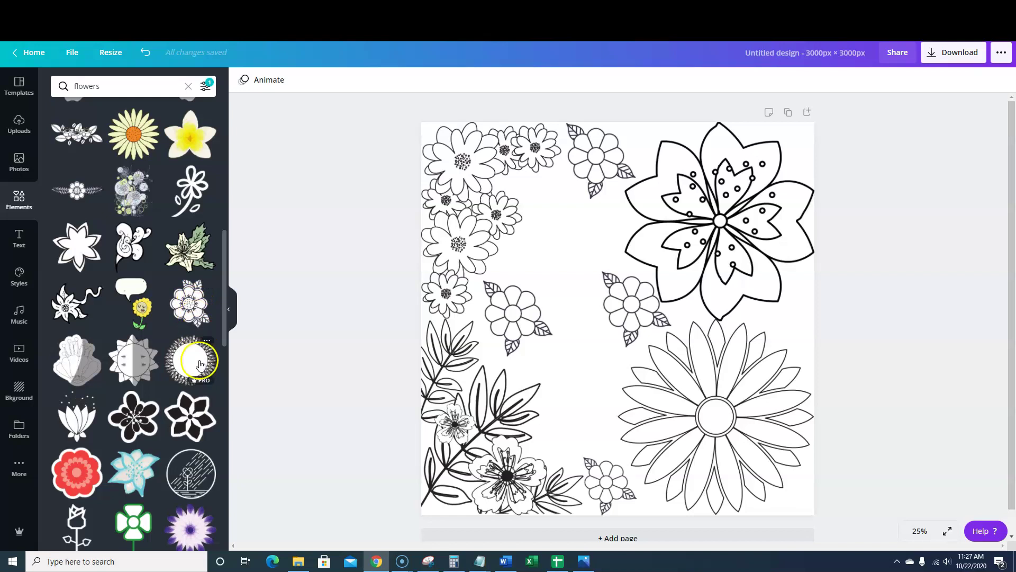
left_click(211, 289)
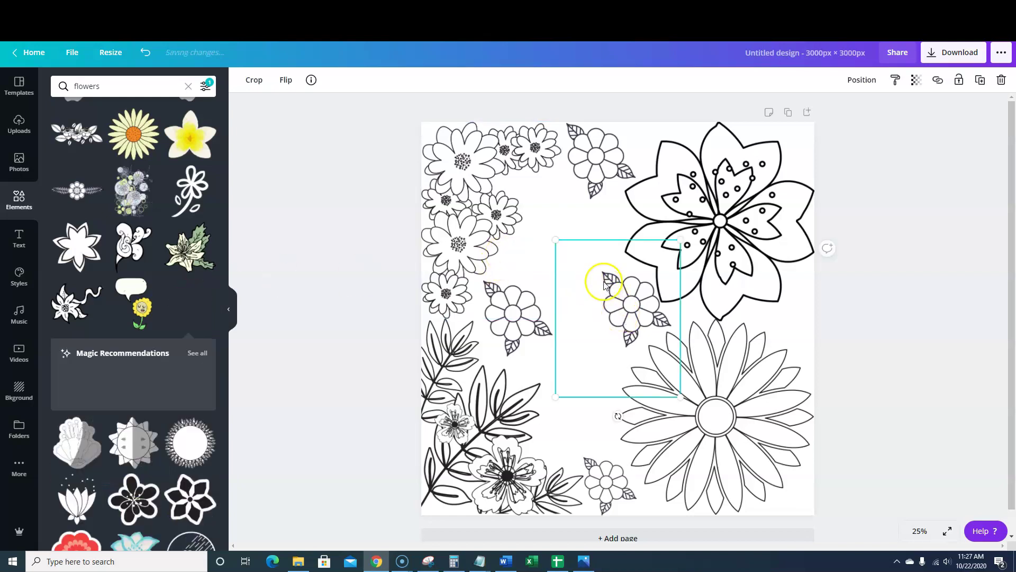
left_click_drag(557, 243, 610, 305)
left_click_drag(633, 360, 547, 255)
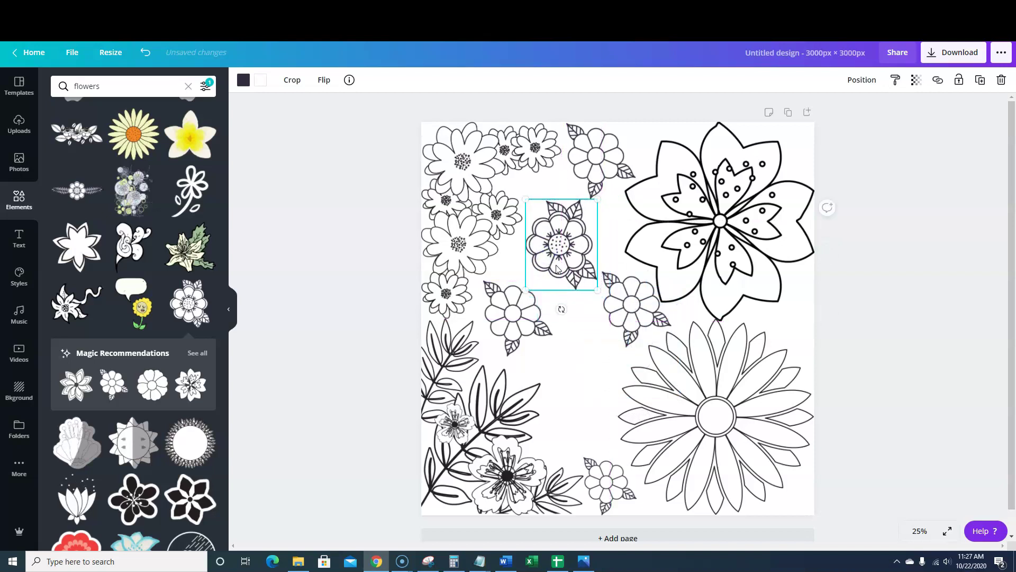
left_click(572, 313)
Place a smaller copy of the dotted-centre flower lower down the page.
left_click(569, 267)
left_click_drag(570, 268, 575, 360)
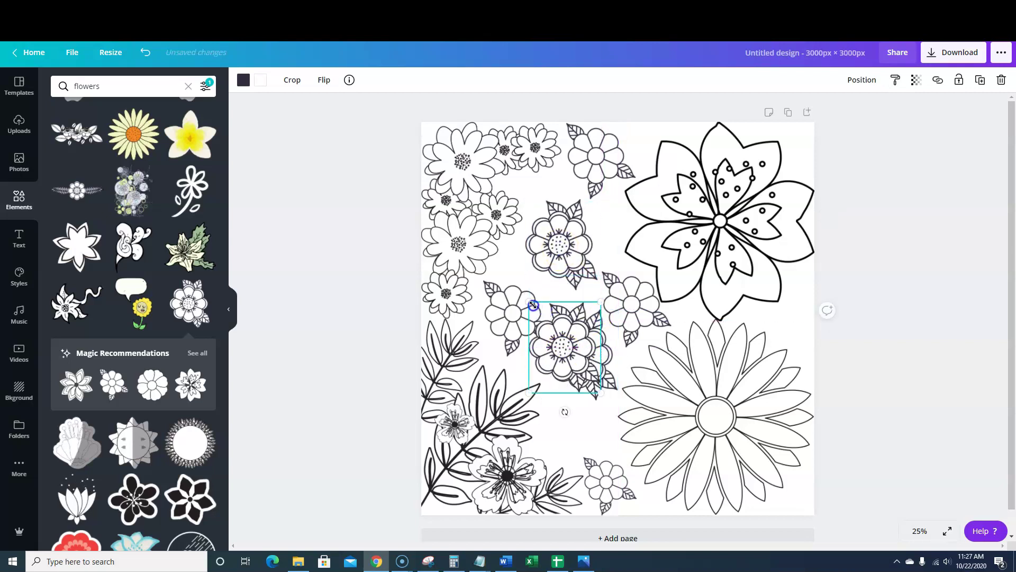
left_click_drag(533, 305, 560, 418)
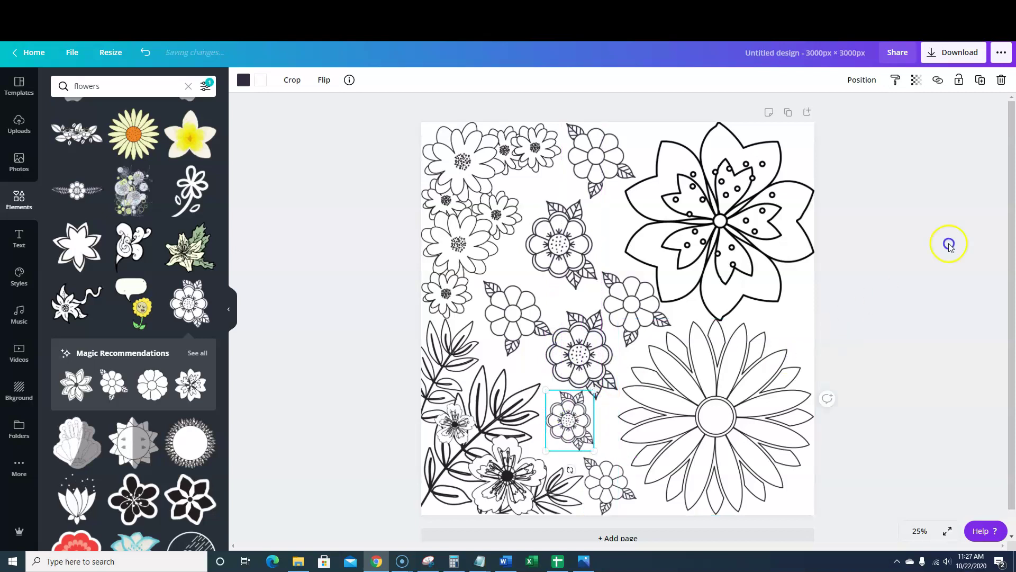
left_click(970, 342)
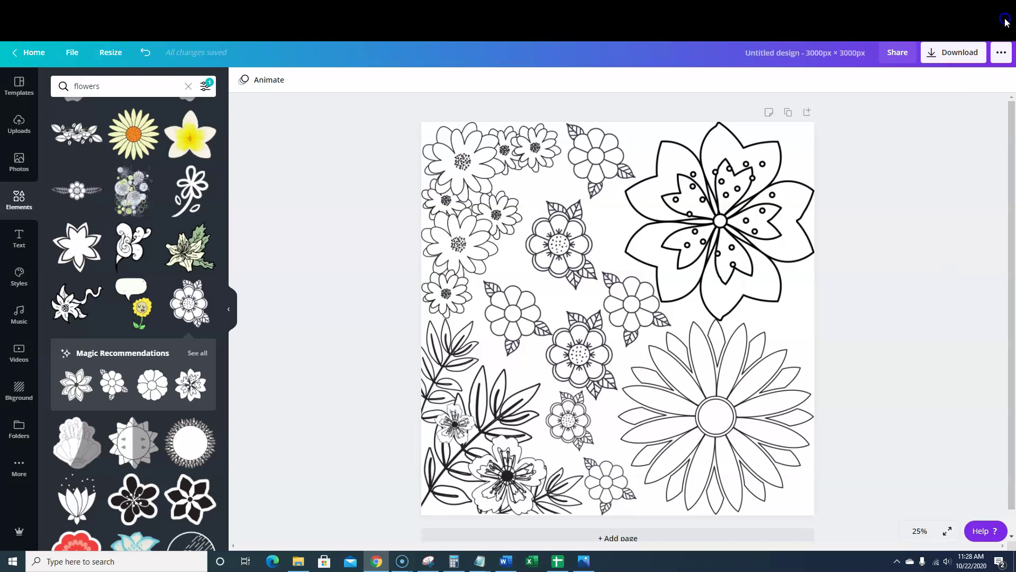
Choose JPG as the download file type for the design.
left_click(956, 55)
left_click(951, 125)
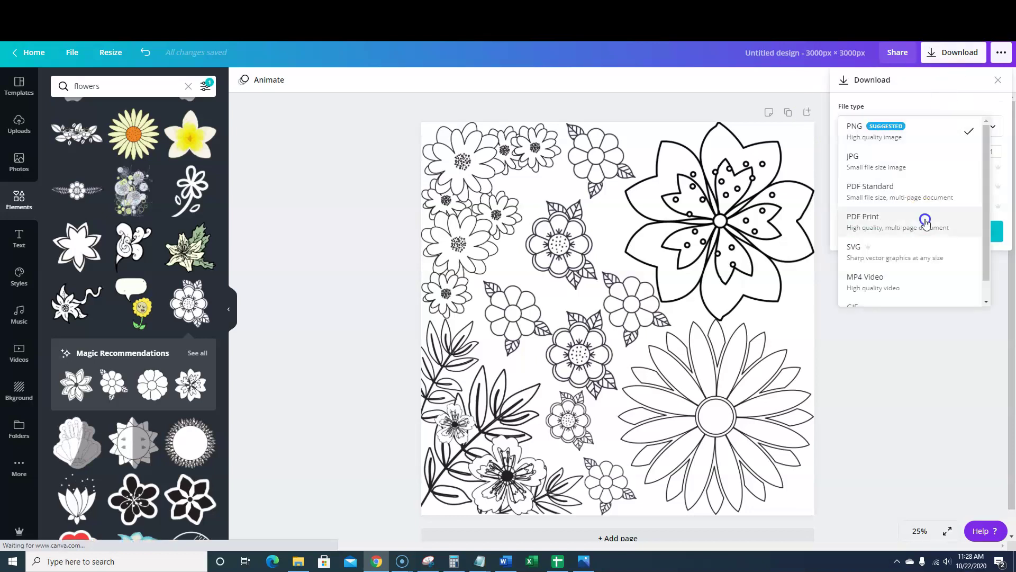
left_click(907, 163)
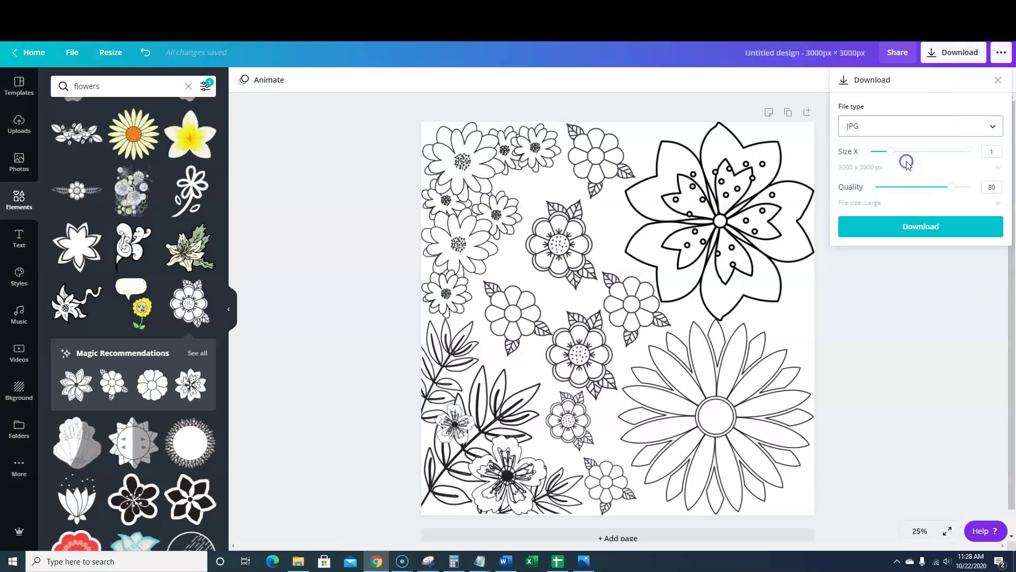
left_click(920, 228)
Rename the design 'background 1' and download it as a JPG.
left_click(811, 56)
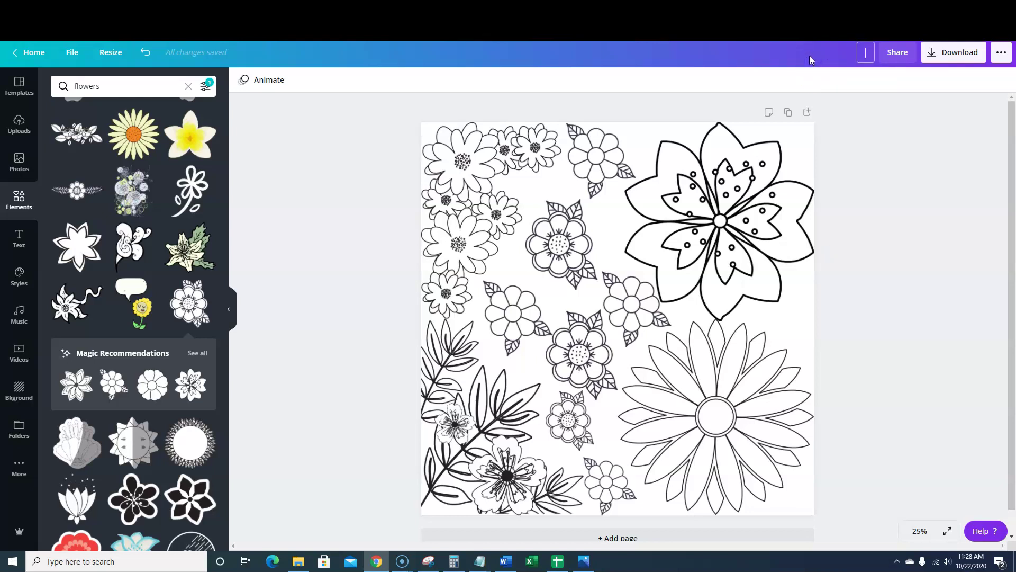
type("background 1")
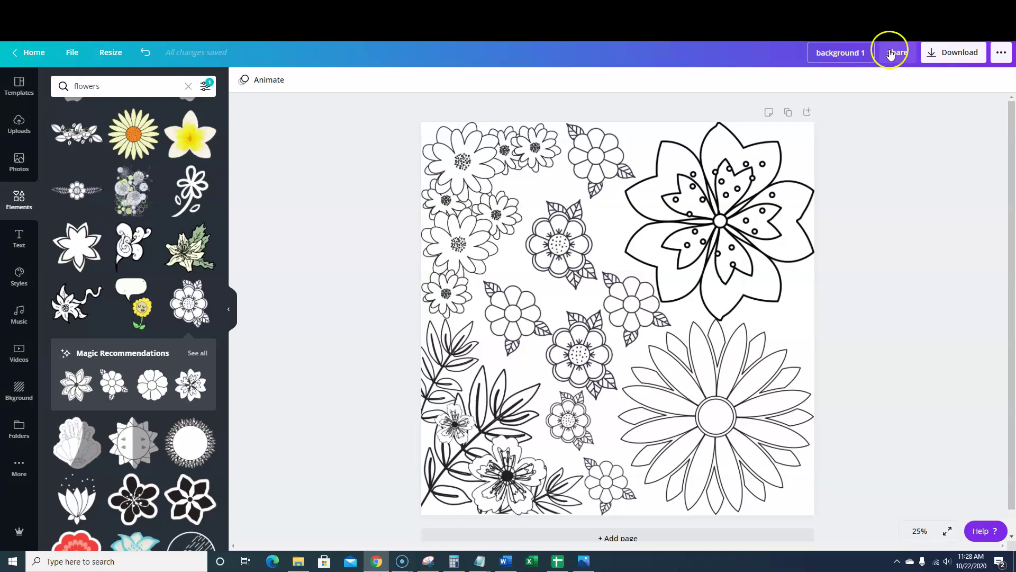
left_click(951, 55)
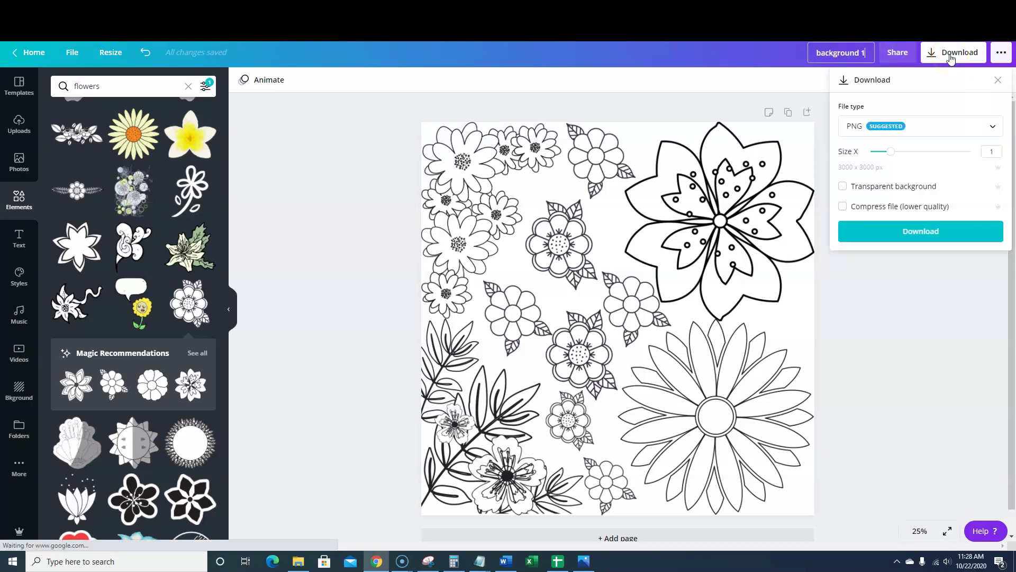
left_click(953, 129)
left_click(903, 162)
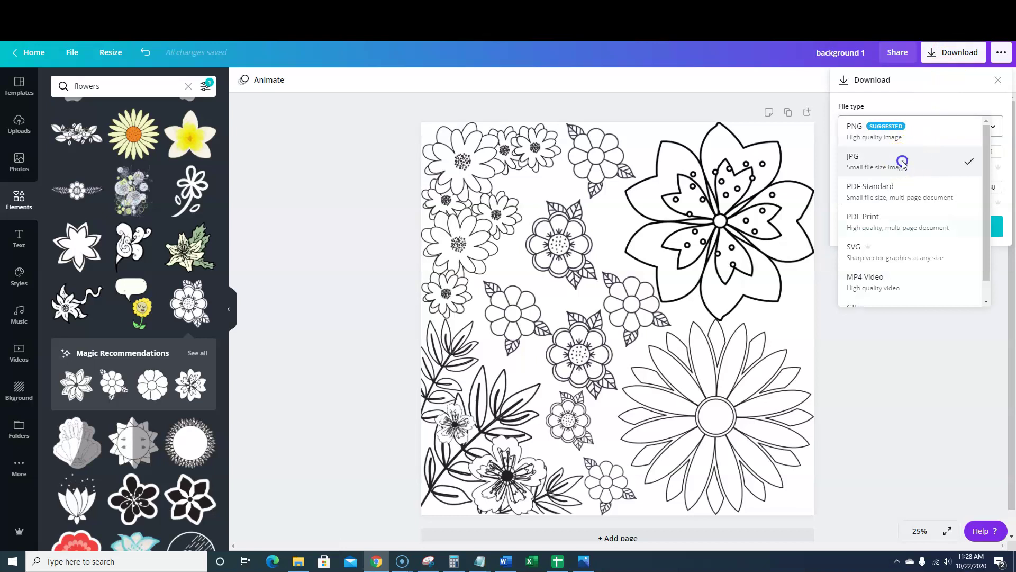
left_click(898, 233)
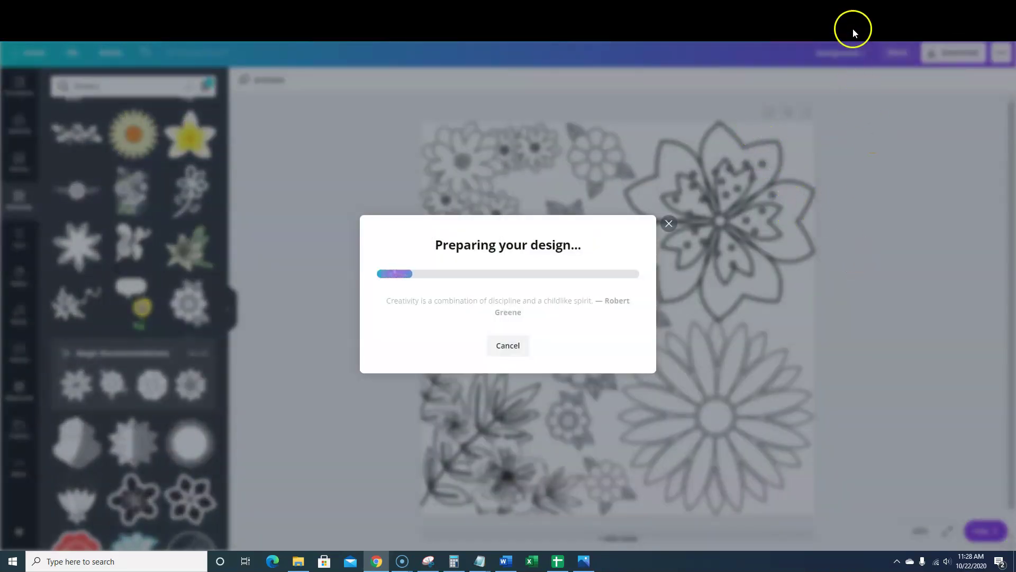
left_click(862, 7)
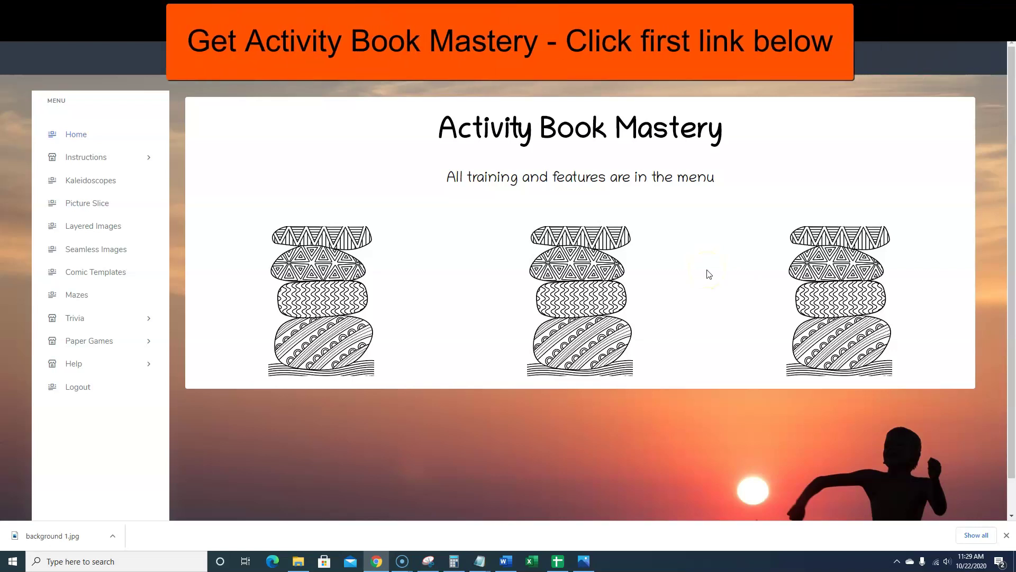
Dismiss the download notice and open the Seamless Images tool.
left_click(1007, 535)
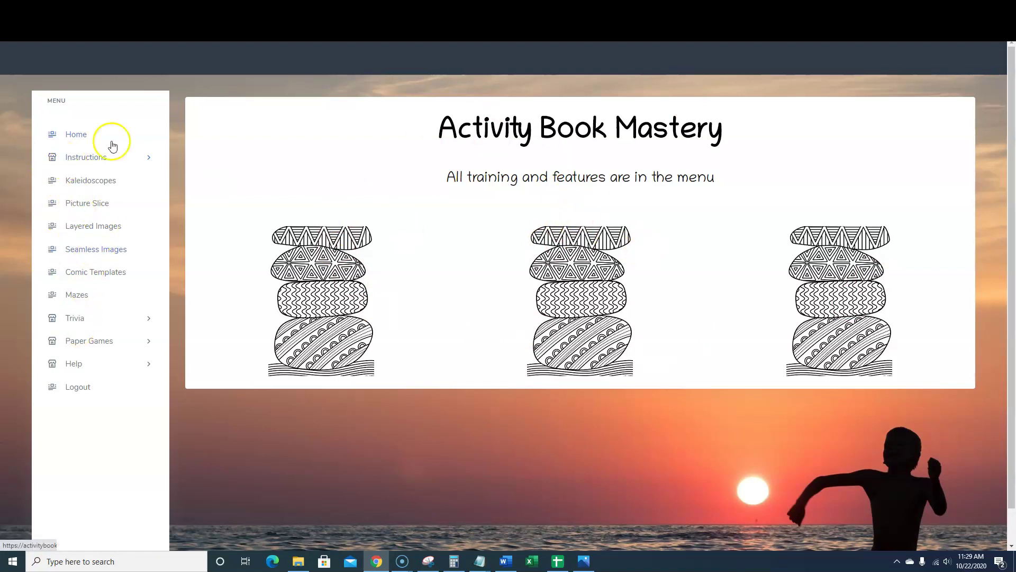
left_click(97, 255)
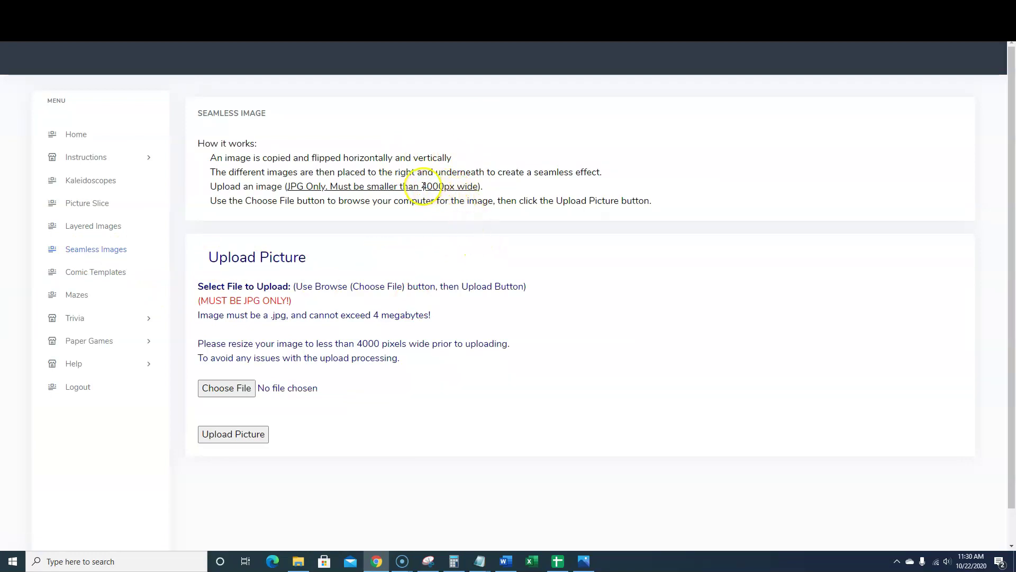
Upload 'background 1' from Downloads to generate the seamless tile pattern.
left_click(511, 144)
left_click(240, 388)
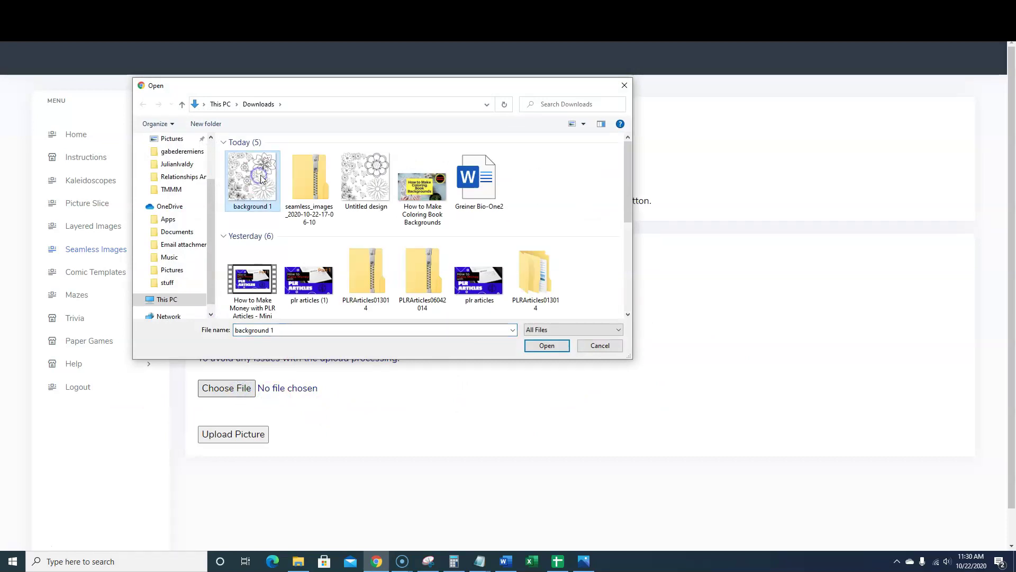
left_click(547, 345)
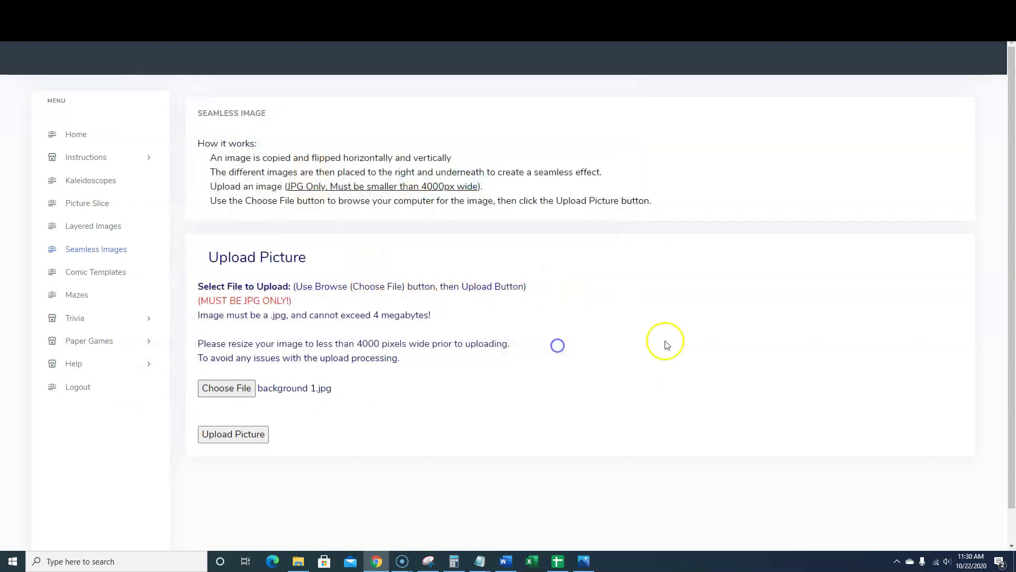
left_click(246, 435)
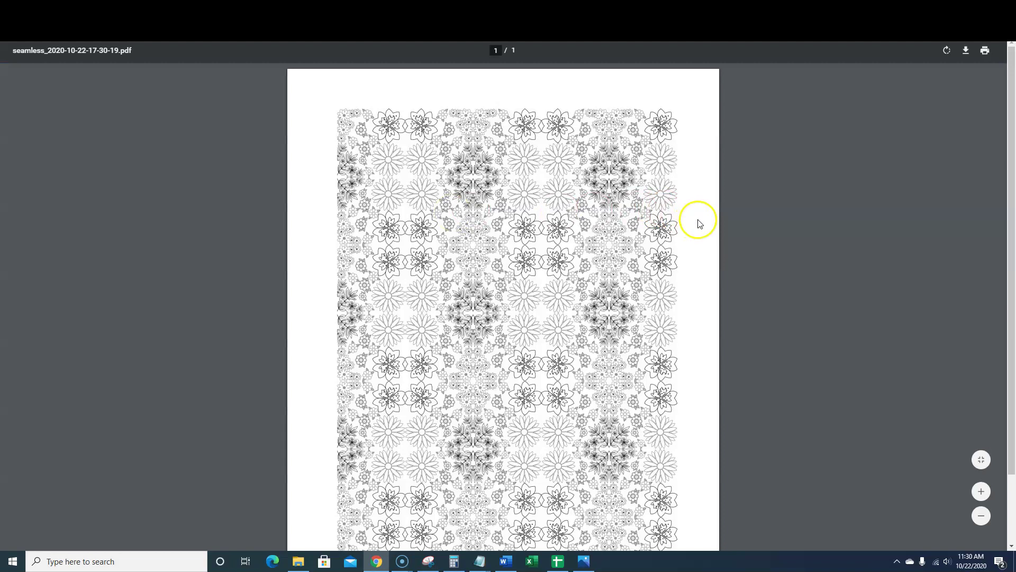
Scroll through the seamless flower pattern PDF and zoom in to inspect the tiling.
scroll(700, 231, "down", 3)
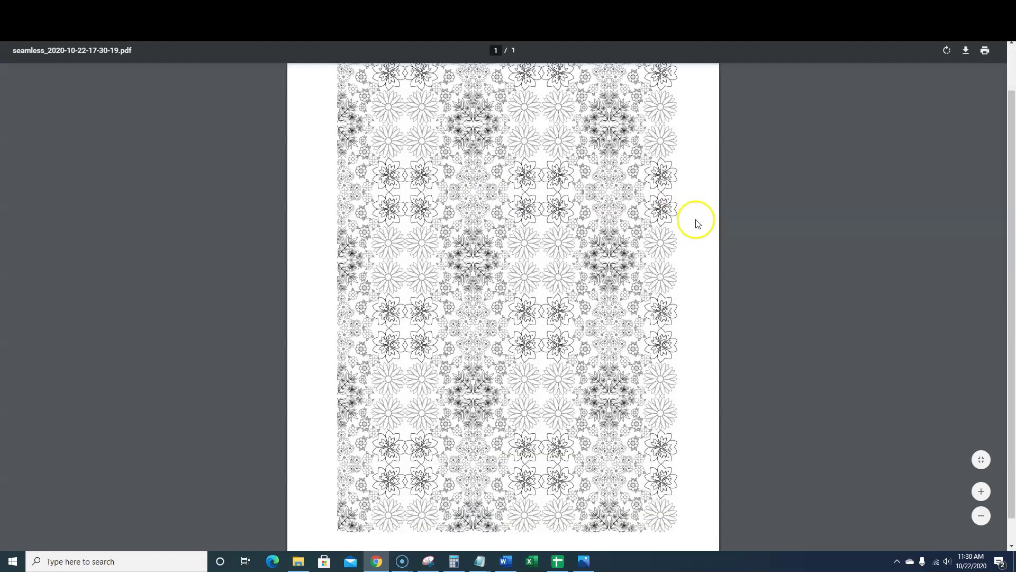
scroll(695, 225, "up", 3)
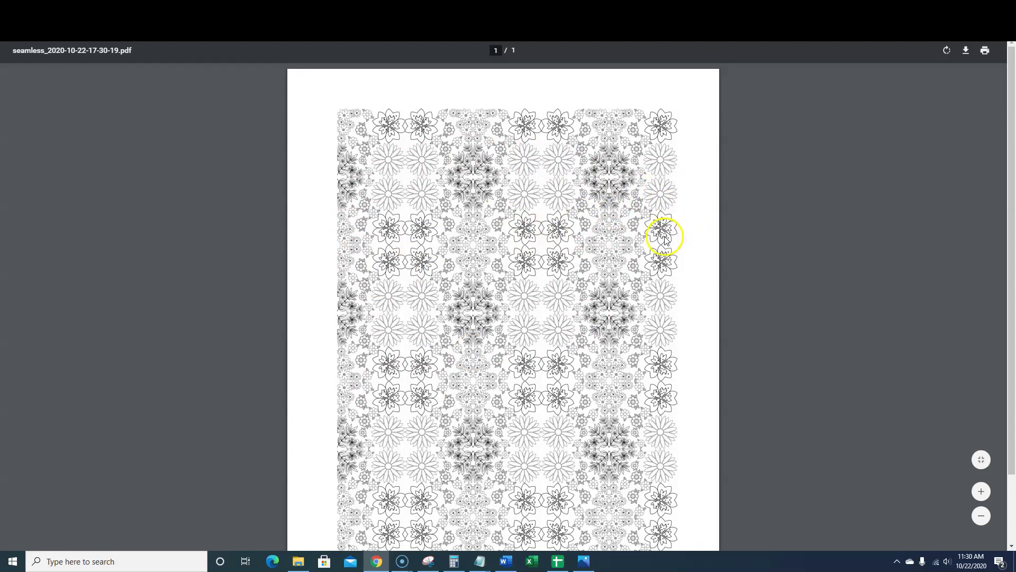
scroll(656, 253, "down", 3)
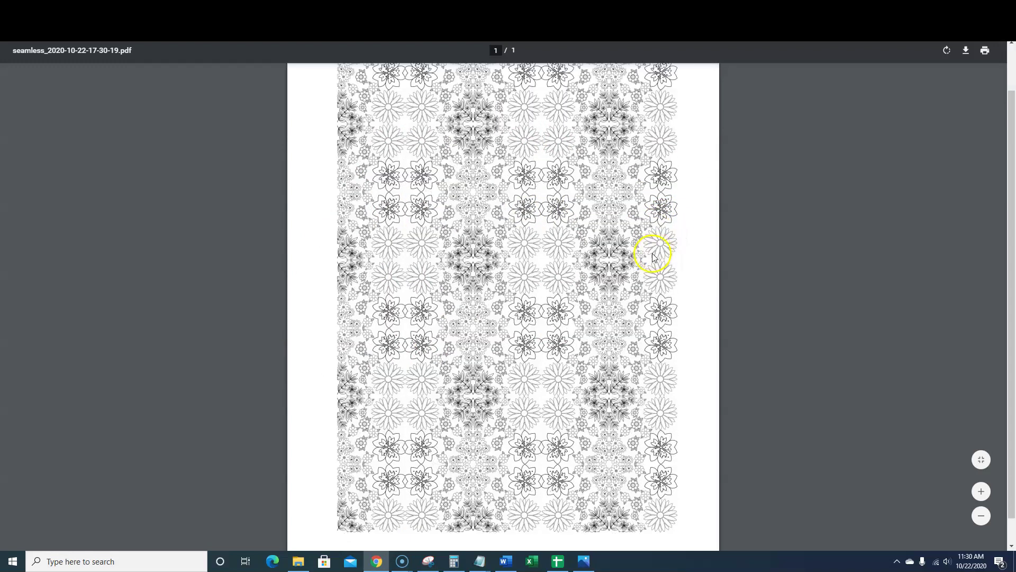
scroll(656, 254, "up", 3)
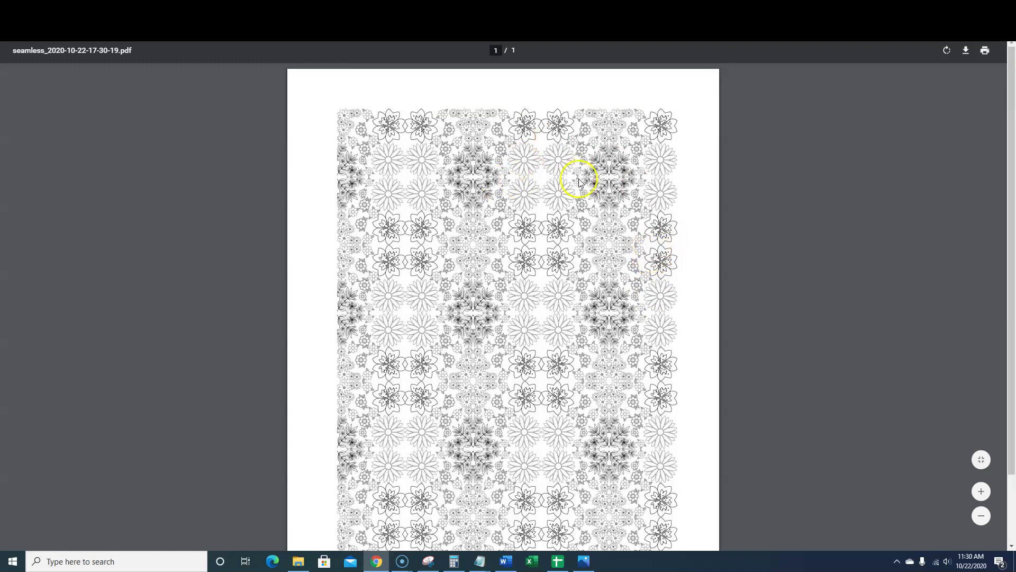
scroll(579, 182, "down", 5)
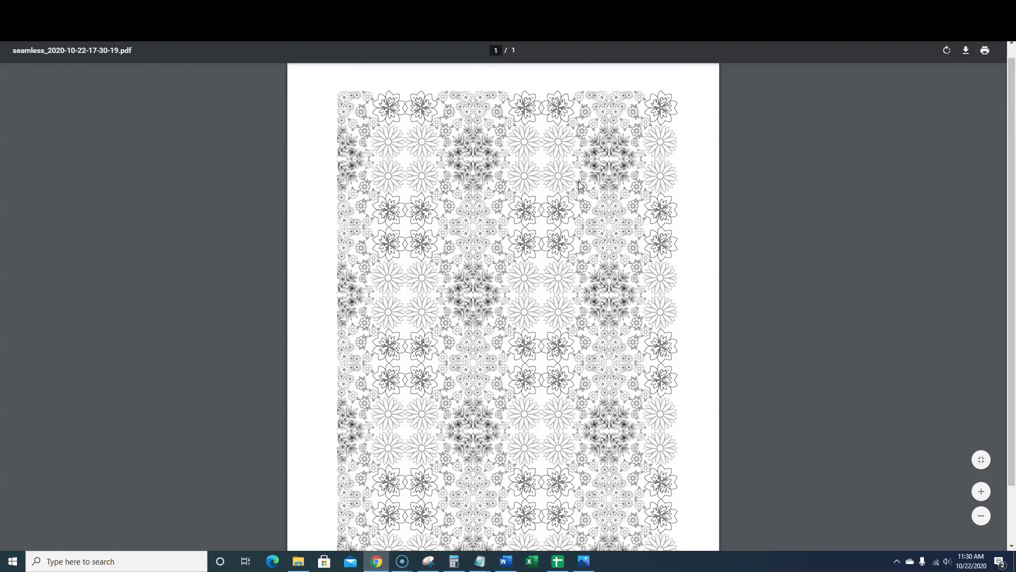
scroll(579, 186, "down", 2)
left_click(576, 186)
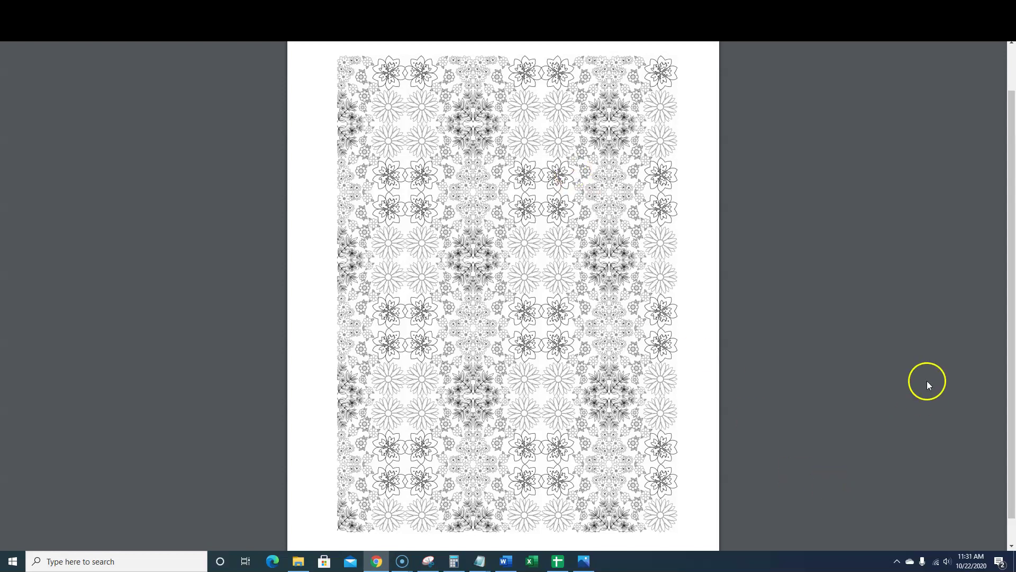
scroll(794, 366, "up", 1)
left_click(683, 350)
scroll(762, 328, "down", 1)
scroll(689, 265, "up", 1)
left_click(621, 205)
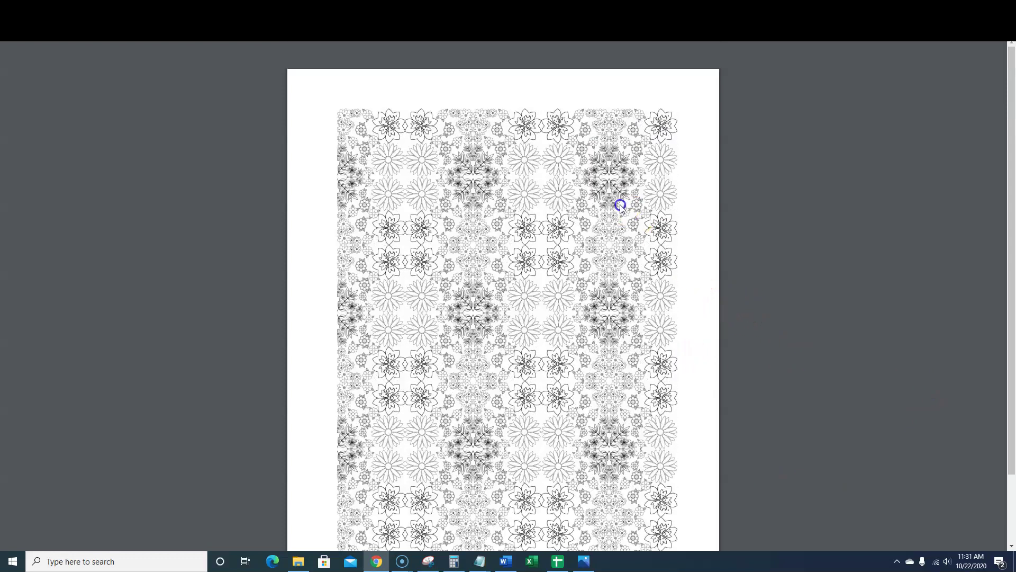
left_click(981, 492)
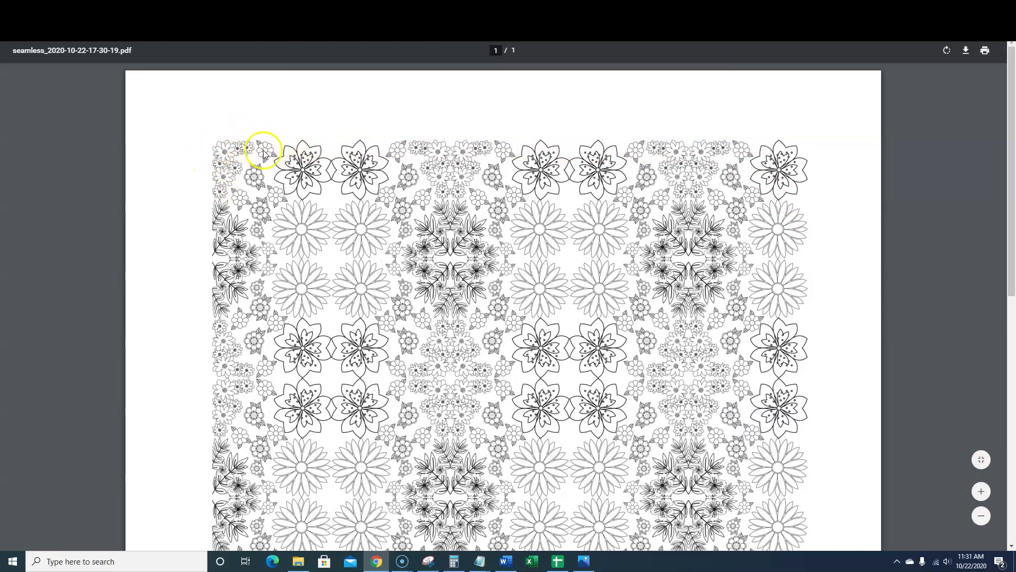
scroll(228, 263, "down", 8)
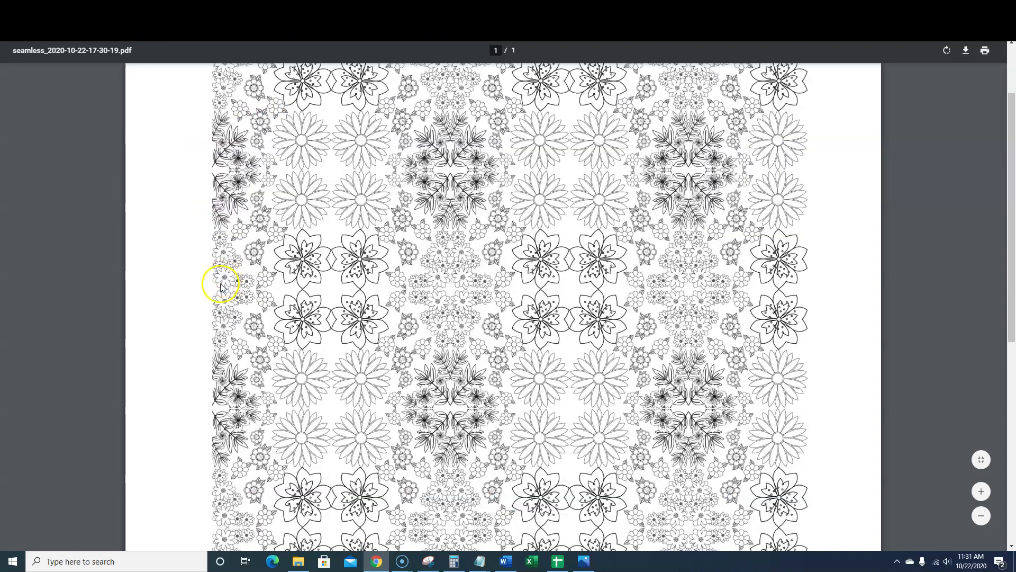
scroll(228, 369, "down", 3)
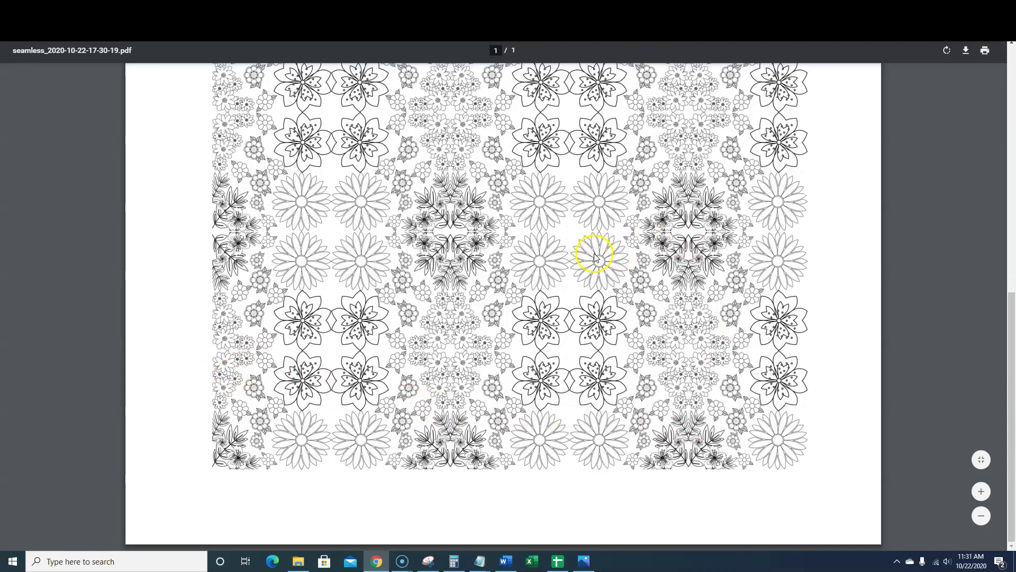
scroll(595, 250, "up", 10)
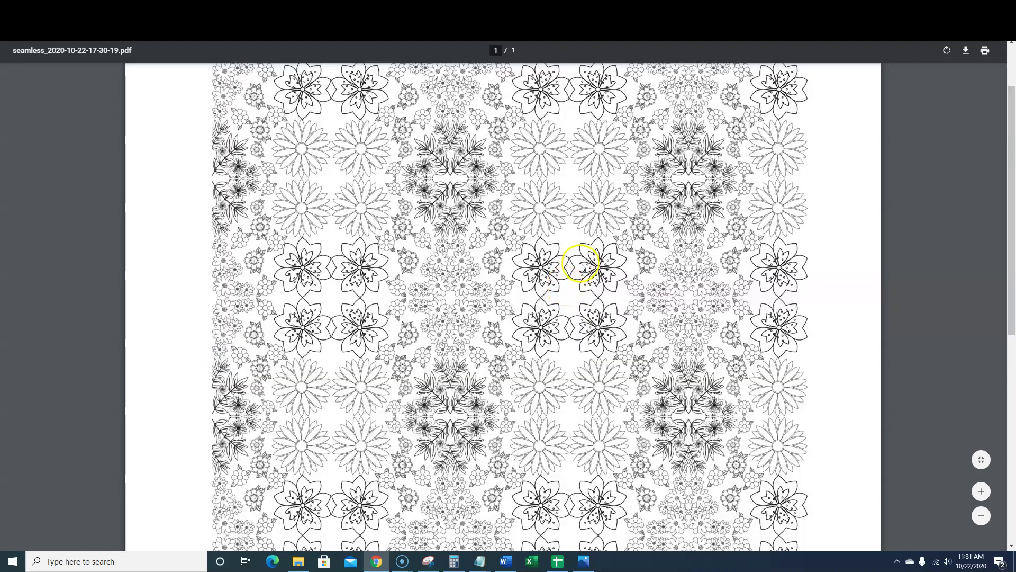
scroll(596, 257, "down", 1)
scroll(602, 258, "up", 1)
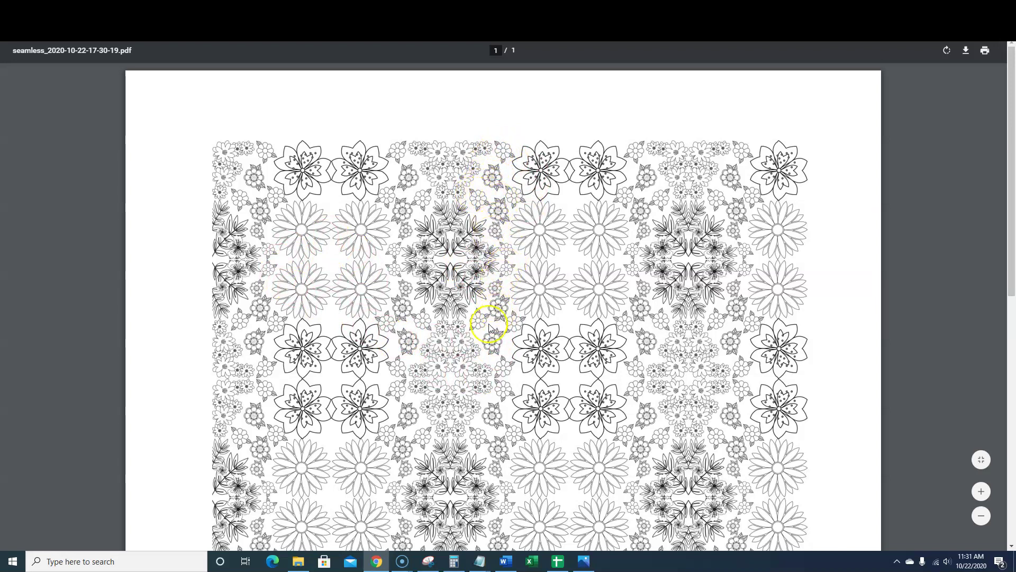
scroll(501, 422, "down", 3)
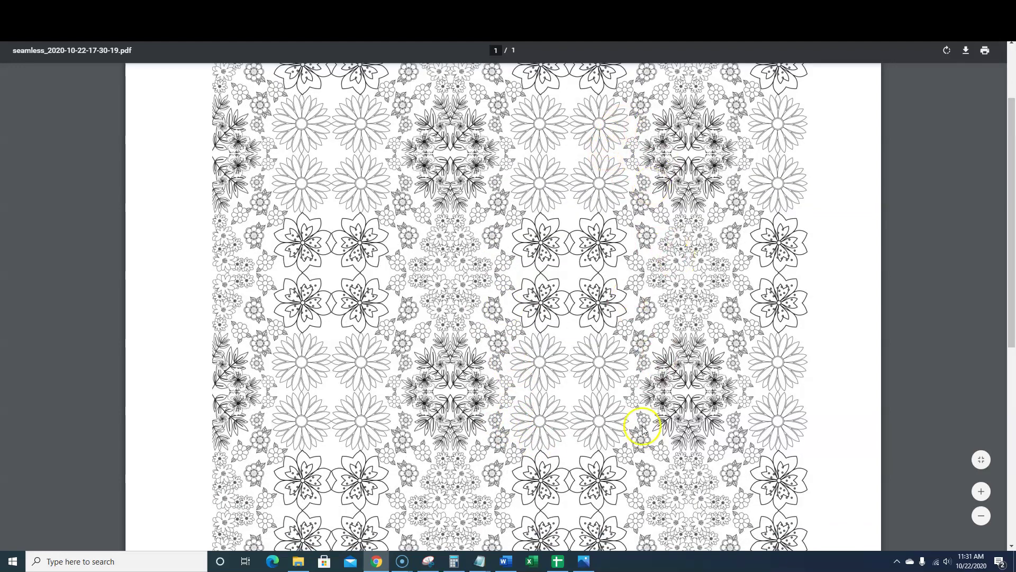
scroll(739, 375, "up", 1)
scroll(739, 374, "up", 2)
scroll(749, 352, "down", 10)
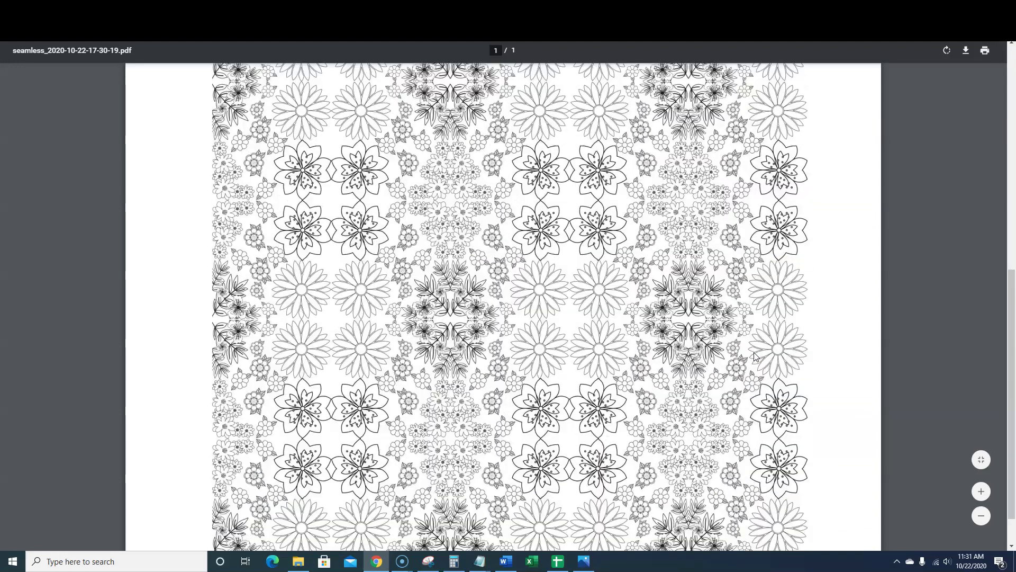
scroll(755, 356, "up", 1)
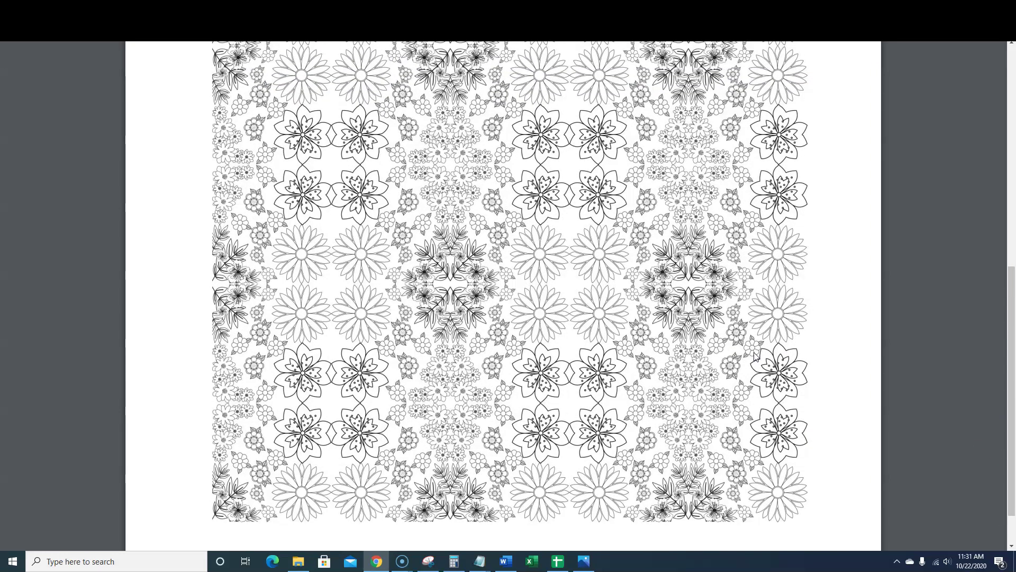
scroll(755, 356, "up", 9)
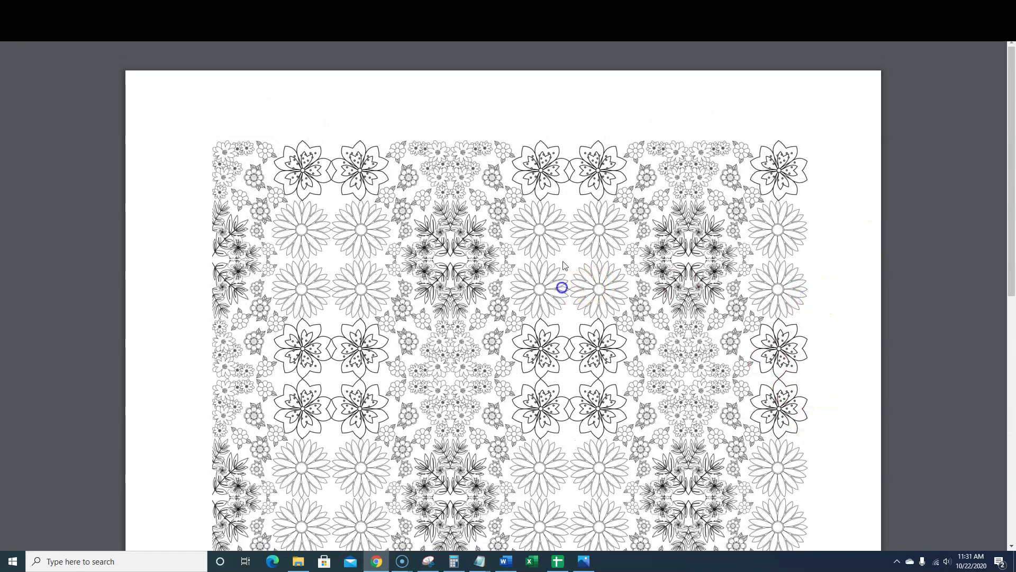
scroll(563, 227, "down", 2)
scroll(563, 131, "up", 1)
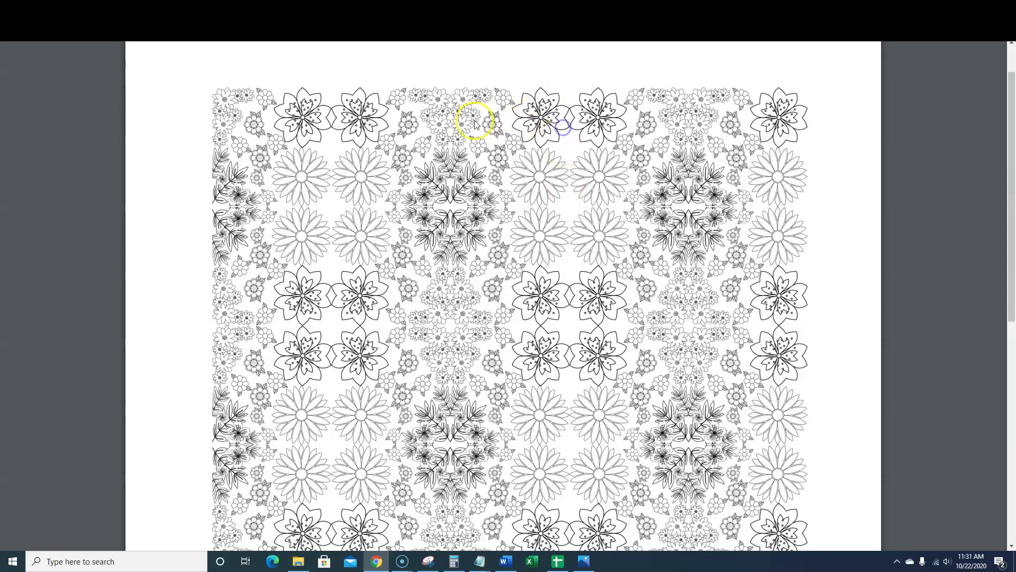
scroll(500, 292, "up", 1)
scroll(499, 211, "down", 1)
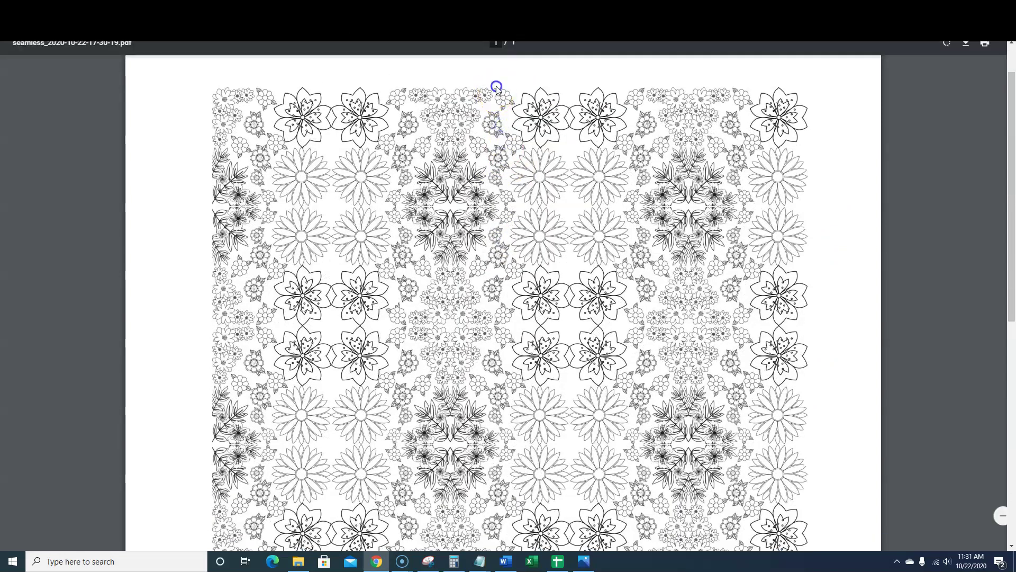
Zoom the pattern PDF out three steps so the whole page fits.
left_click(982, 515)
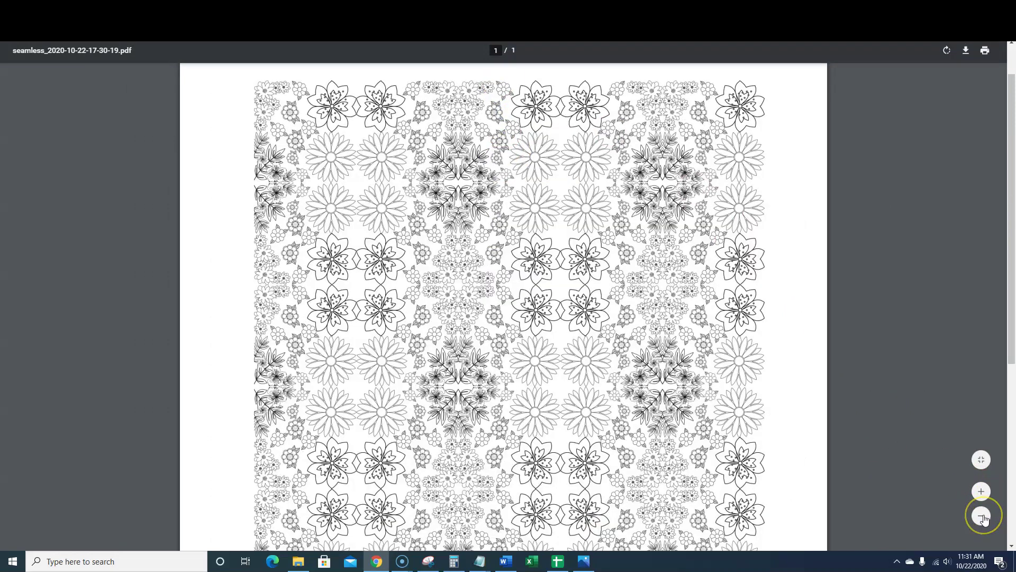
left_click(982, 517)
left_click(981, 515)
scroll(654, 410, "down", 2)
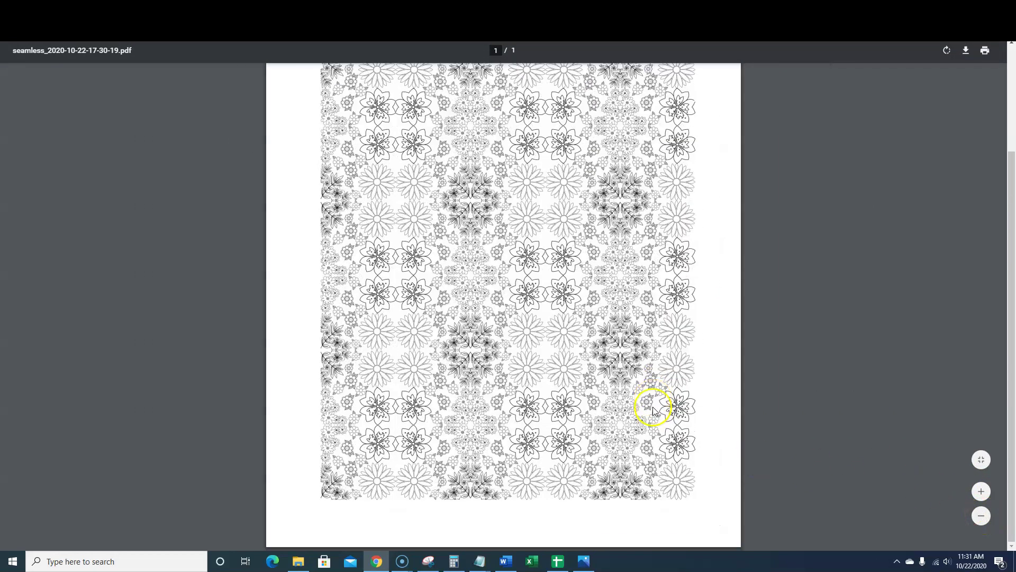
scroll(650, 413, "up", 3)
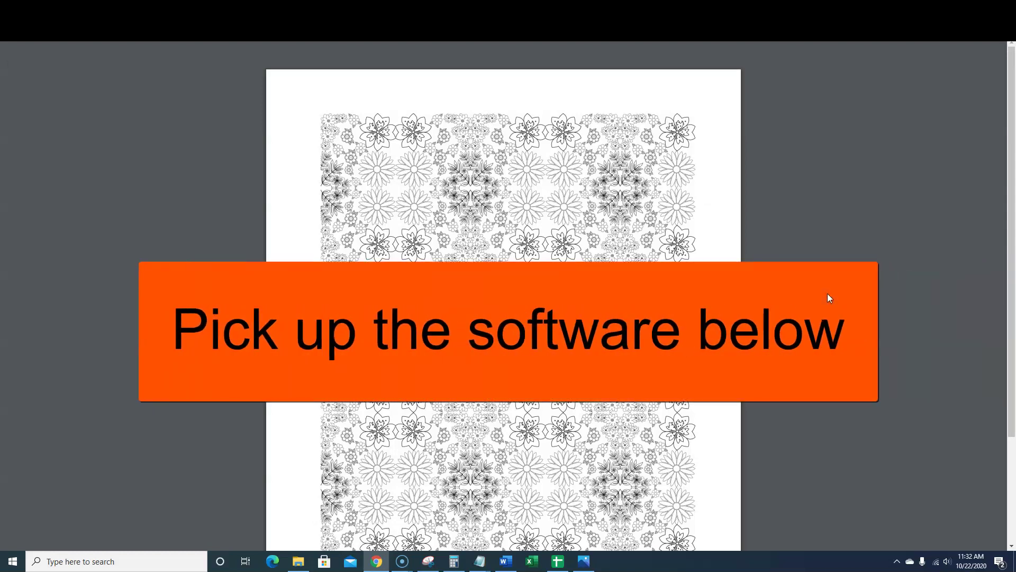
Visit the Seamless Image and Activity Book Mastery home pages, then return to the pattern PDF.
left_click(810, 7)
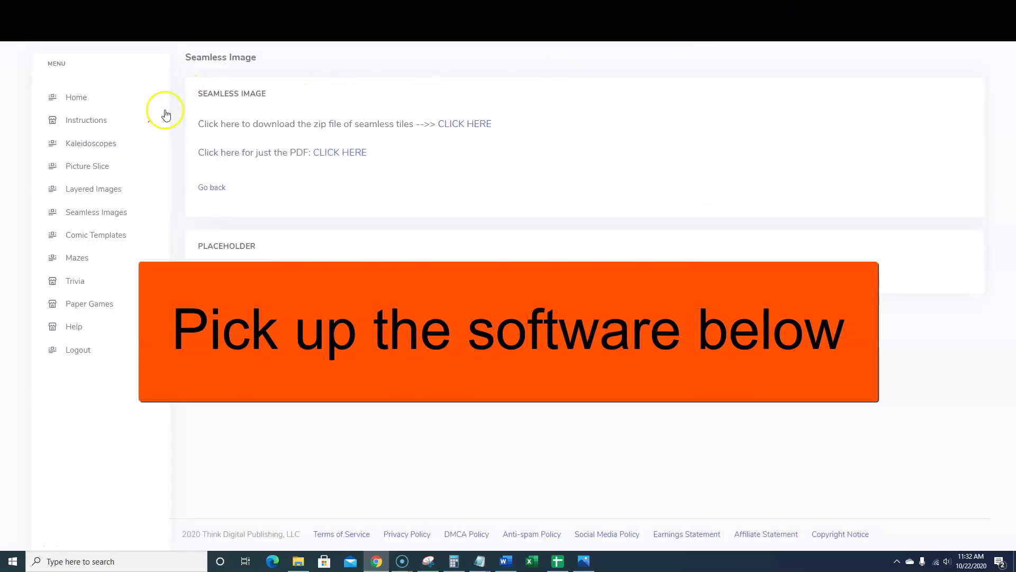
left_click(75, 96)
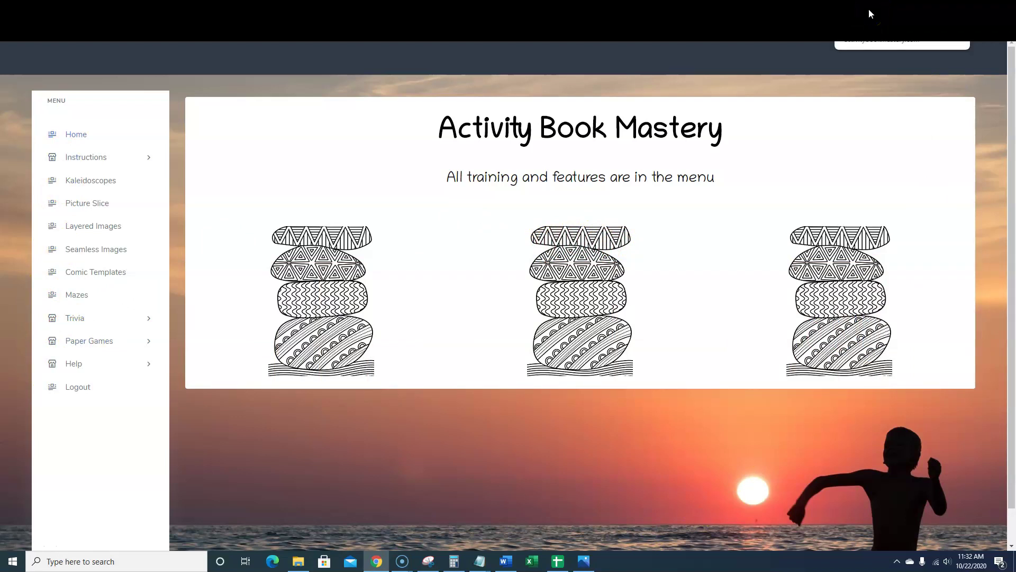
left_click(868, 9)
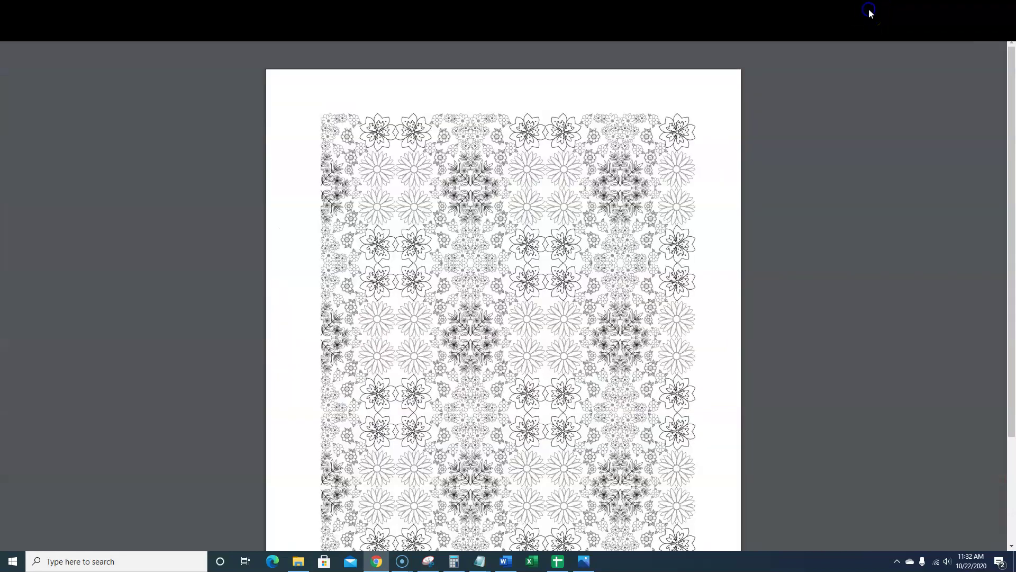
scroll(605, 347, "down", 1)
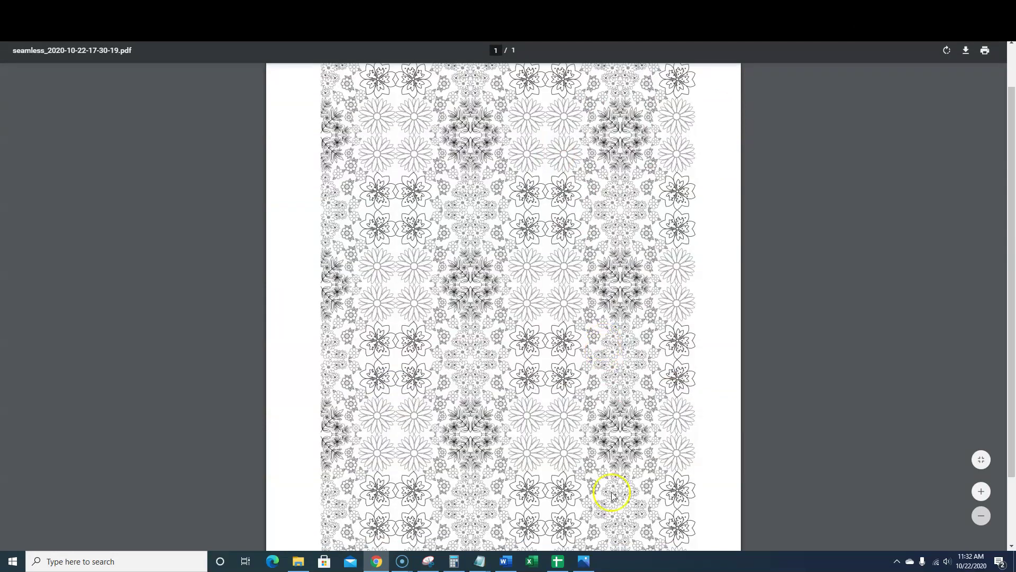
scroll(609, 435, "up", 1)
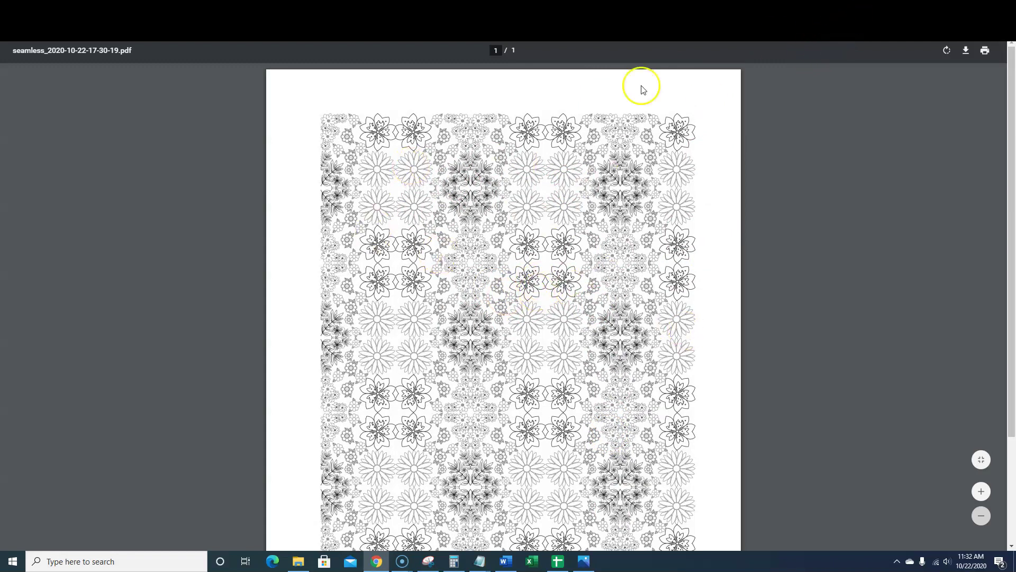
left_click(966, 51)
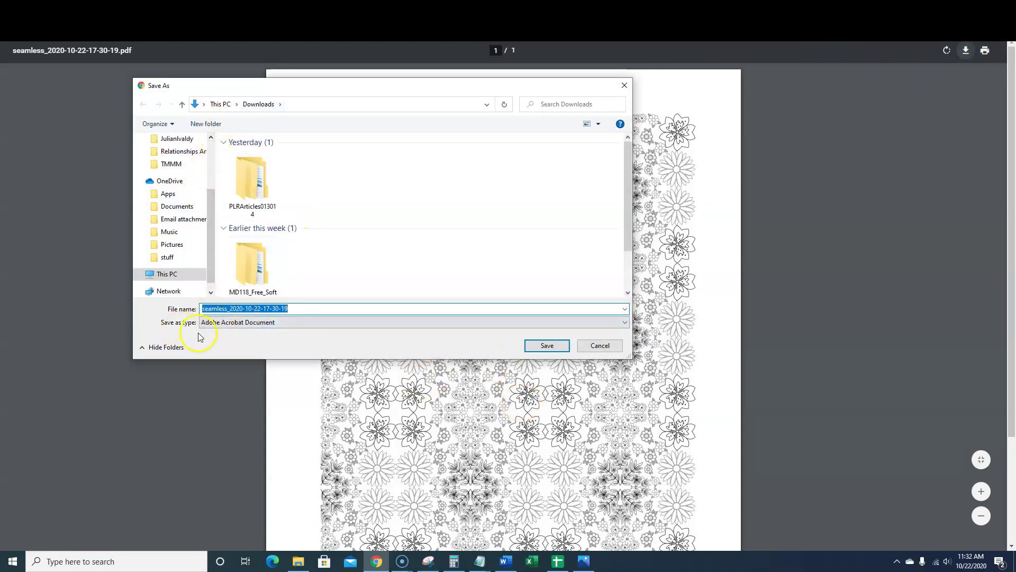
left_click(546, 346)
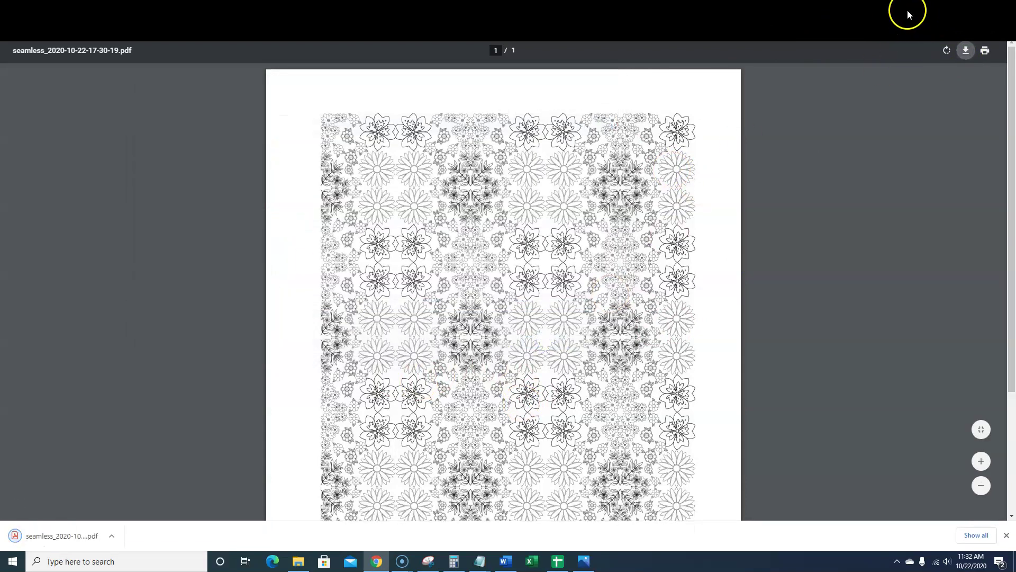
Search the web for 'pdf to png' and open the pdf2png.com converter.
left_click(672, 27)
left_click(641, 27)
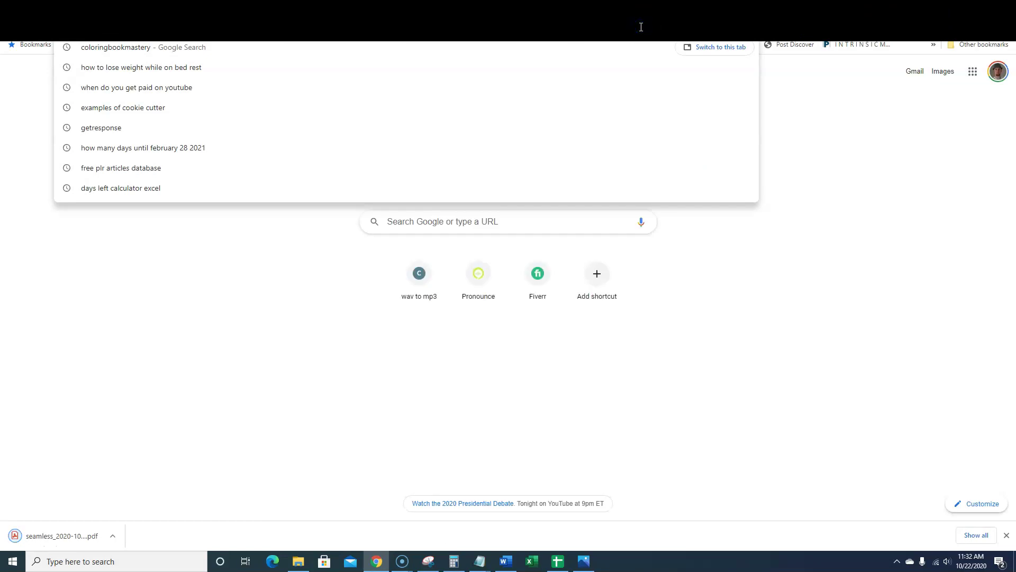
type("pdf to")
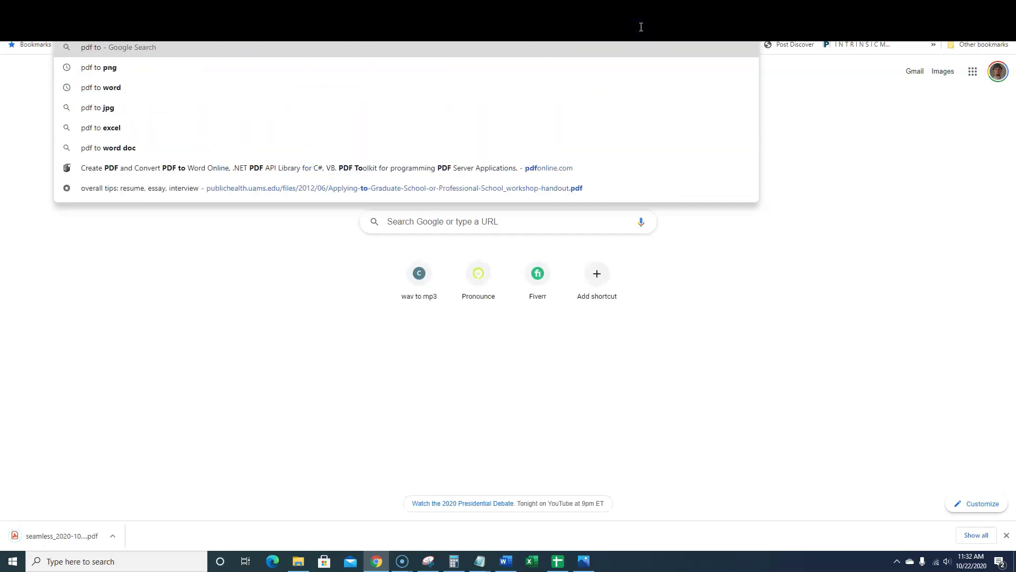
key("Down")
key("Return")
left_click(233, 147)
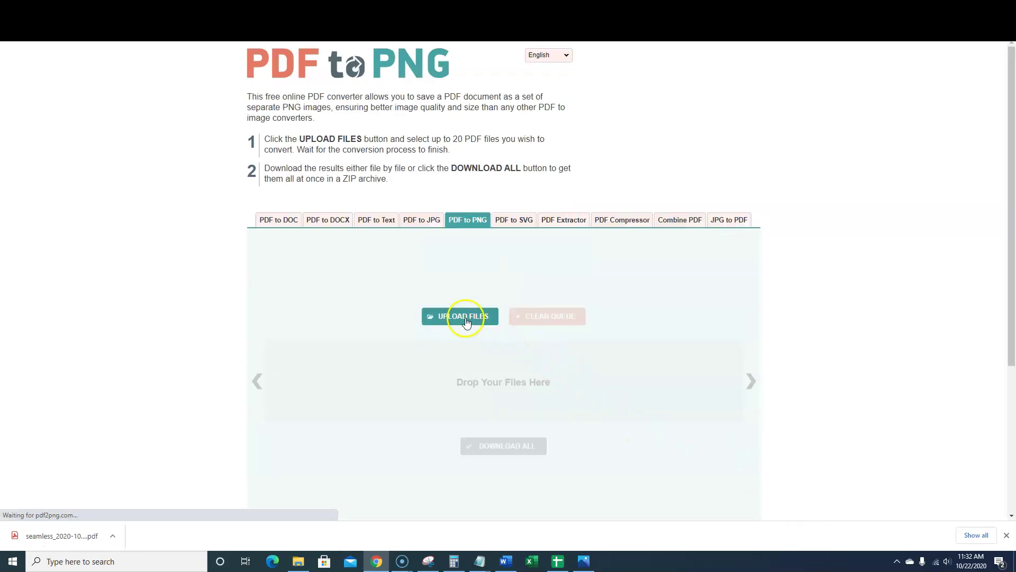
Upload the seamless pattern PDF and download the converted PNGs as a ZIP.
left_click(465, 318)
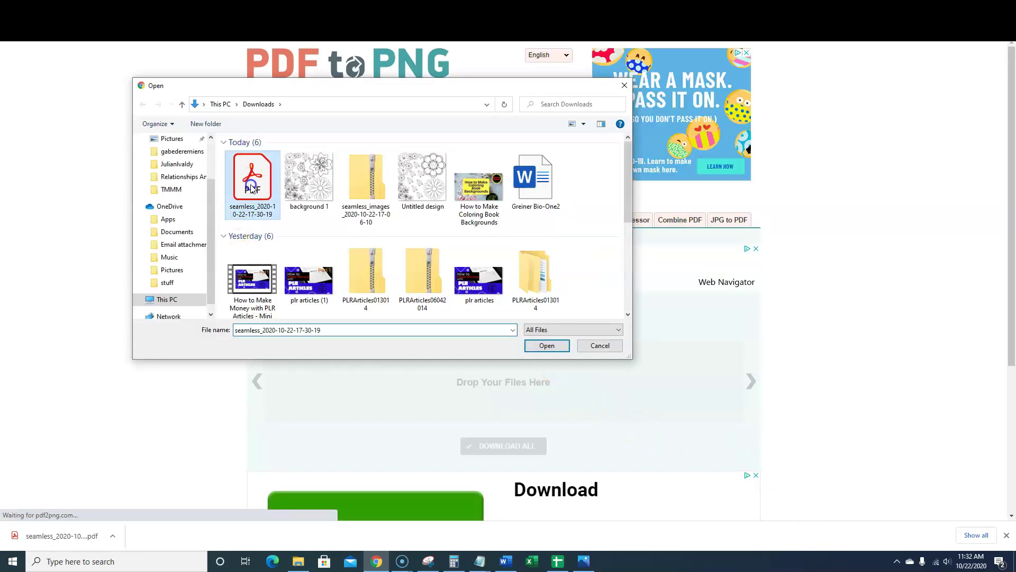
left_click(547, 345)
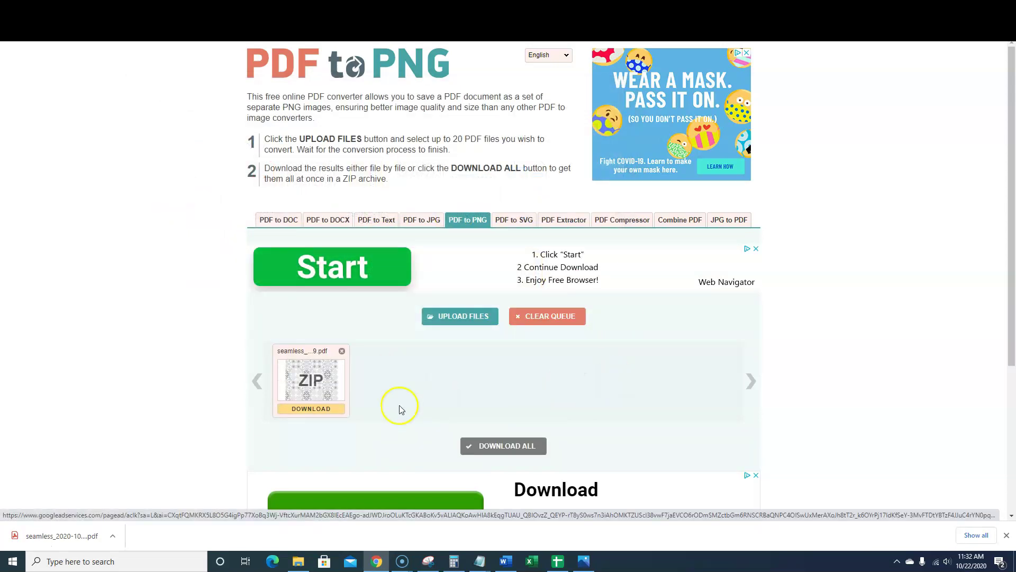
mouse_move(312, 404)
scroll(516, 437, "down", 1)
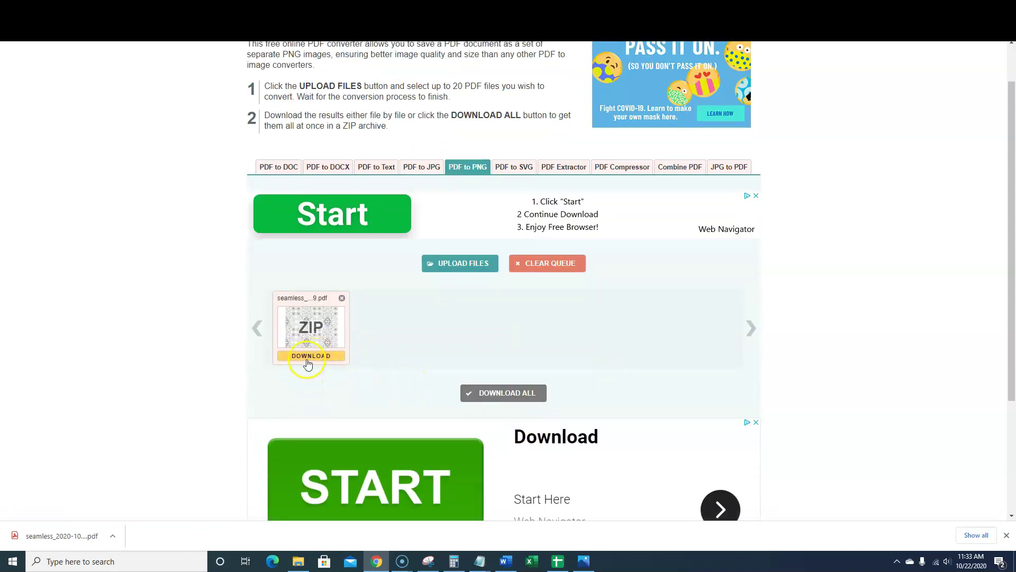
left_click(472, 391)
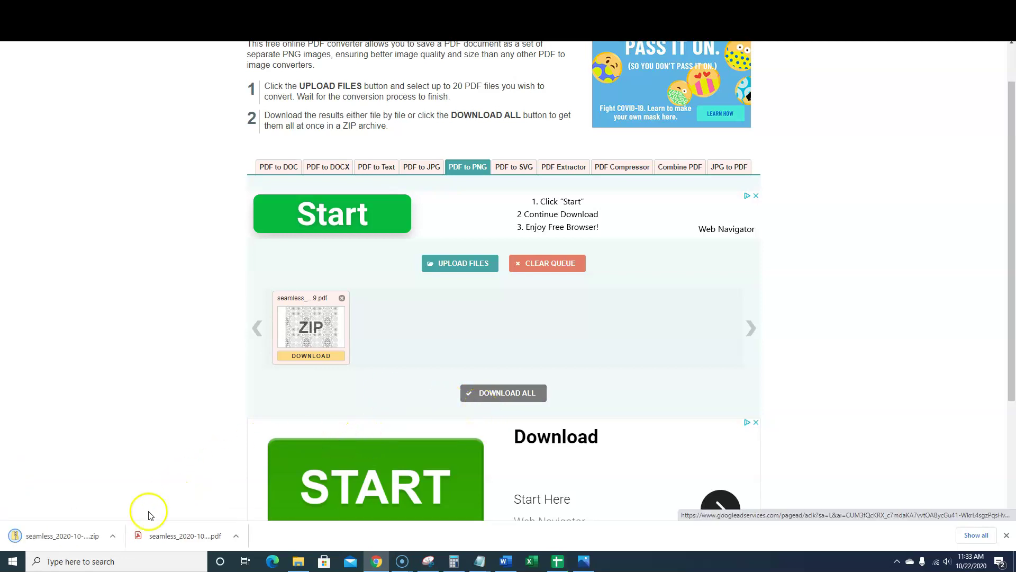
left_click(112, 537)
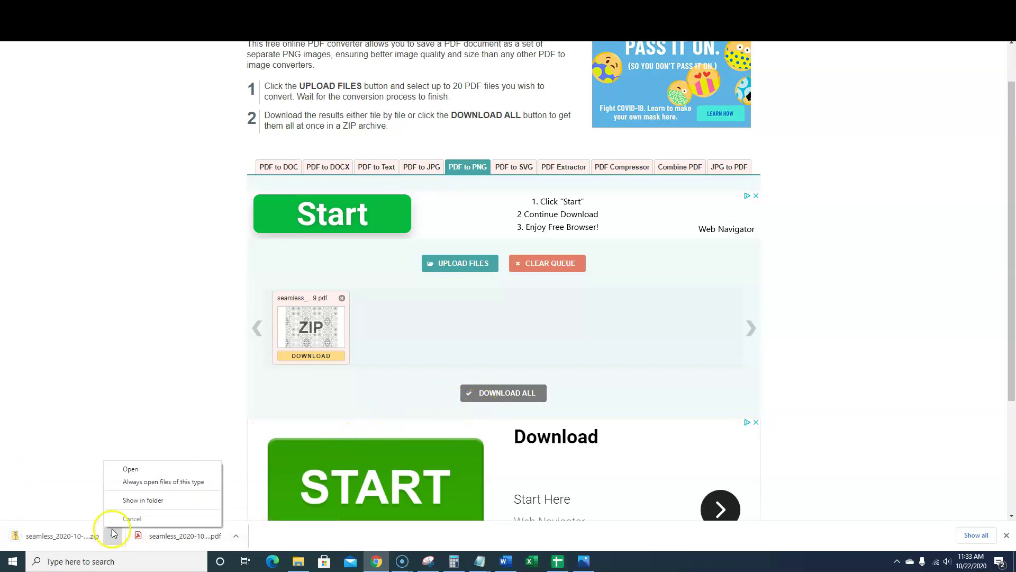
Extract the downloaded seamless ZIP into its own seamless folder.
left_click(132, 501)
right_click(172, 87)
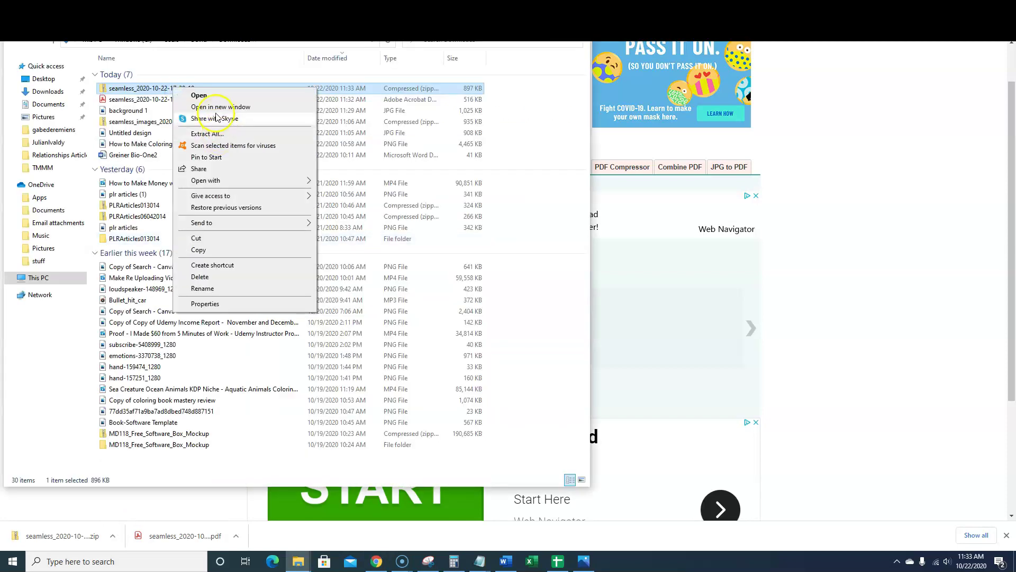
left_click(217, 135)
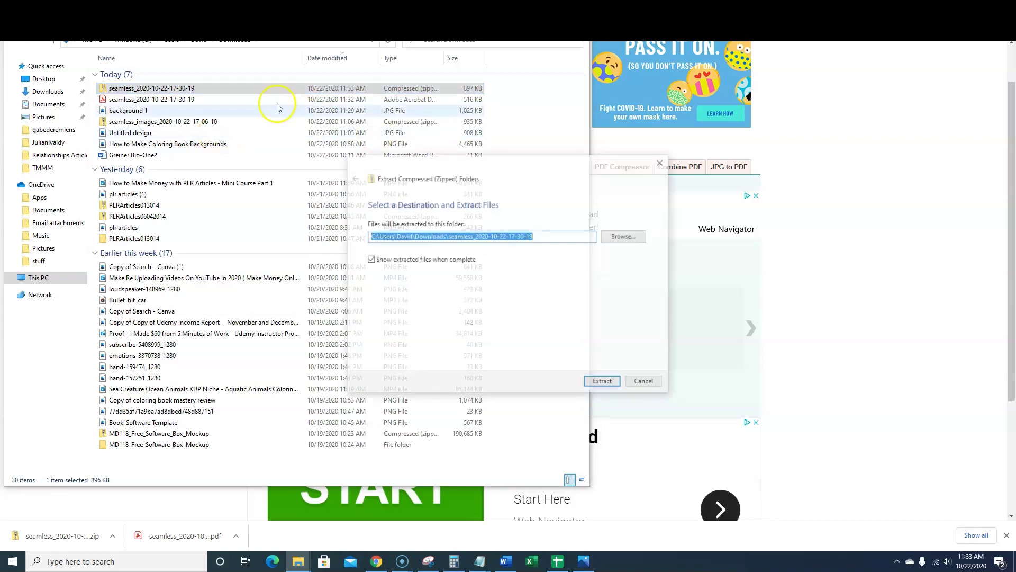
left_click(597, 380)
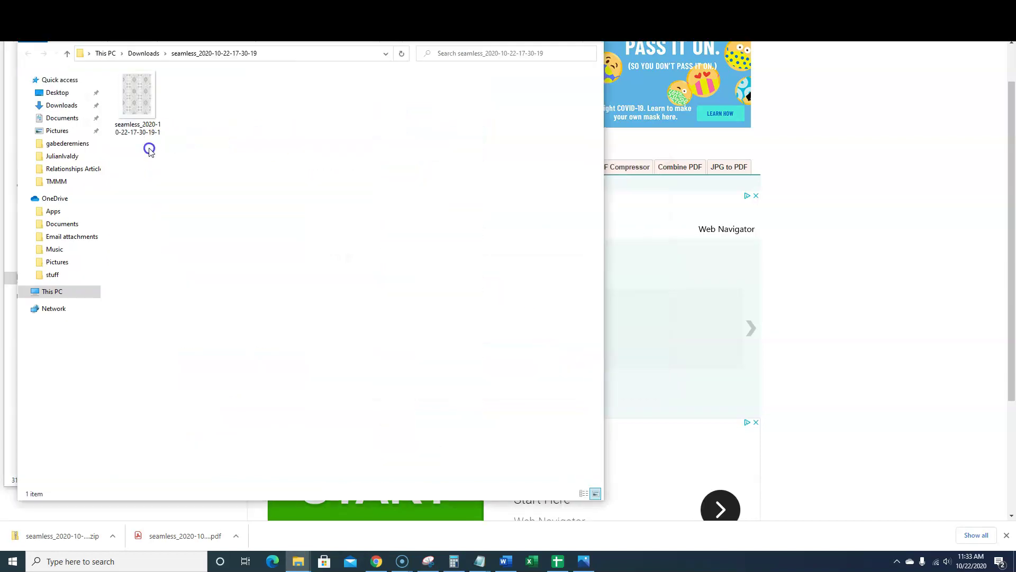
Open the extracted flower pattern PNG to check it, then return to Chrome.
left_click(140, 107)
key("Return")
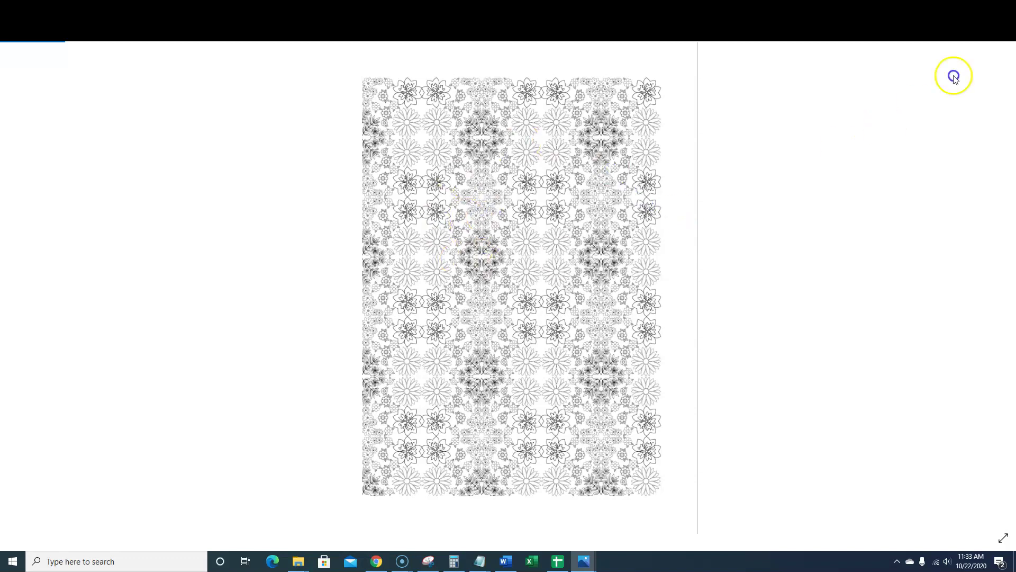
left_click(1007, 13)
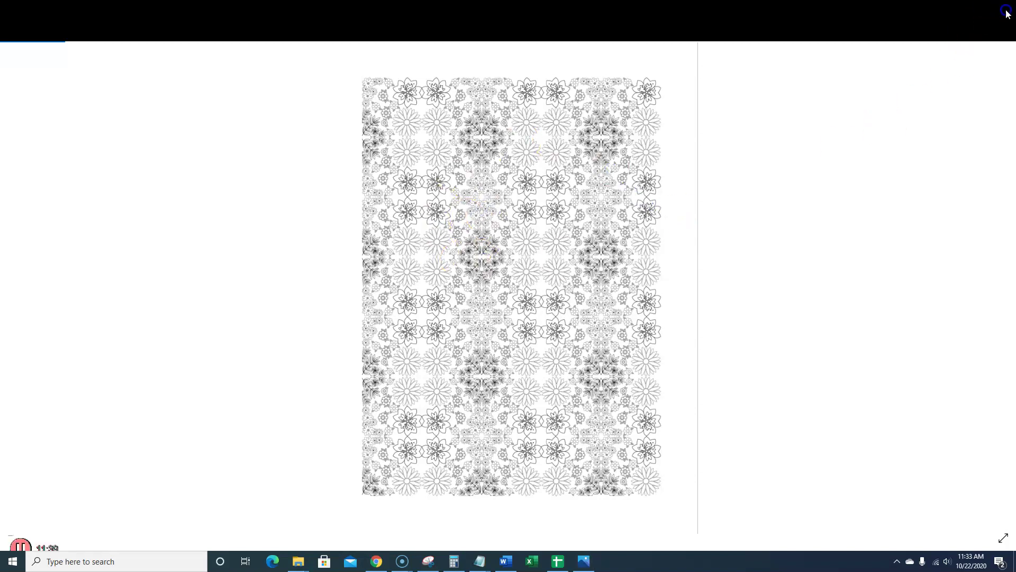
left_click(831, 49)
Return to the Canva tab, dismiss the saved-design message and go to the homepage.
left_click(690, 11)
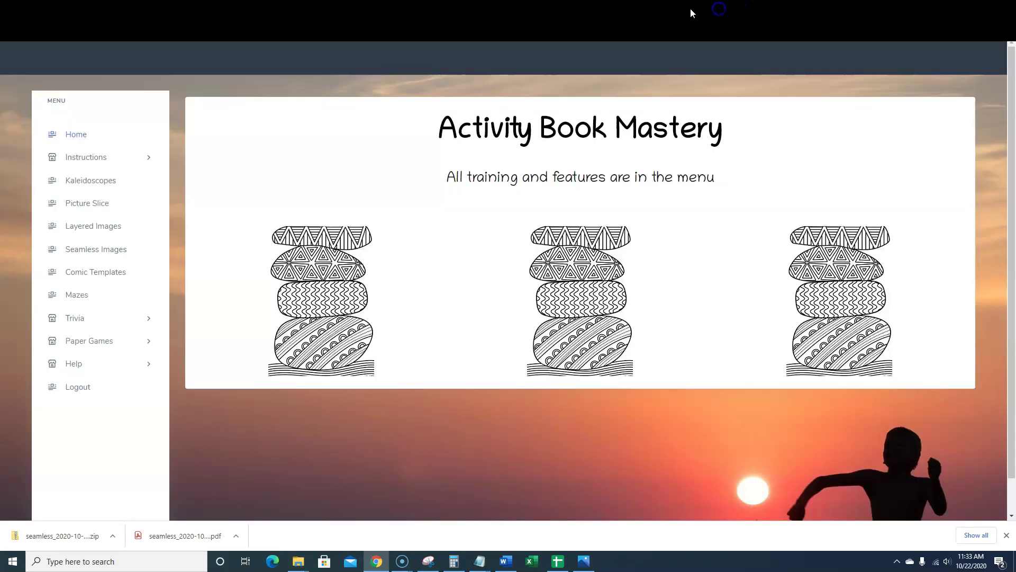
left_click(644, 12)
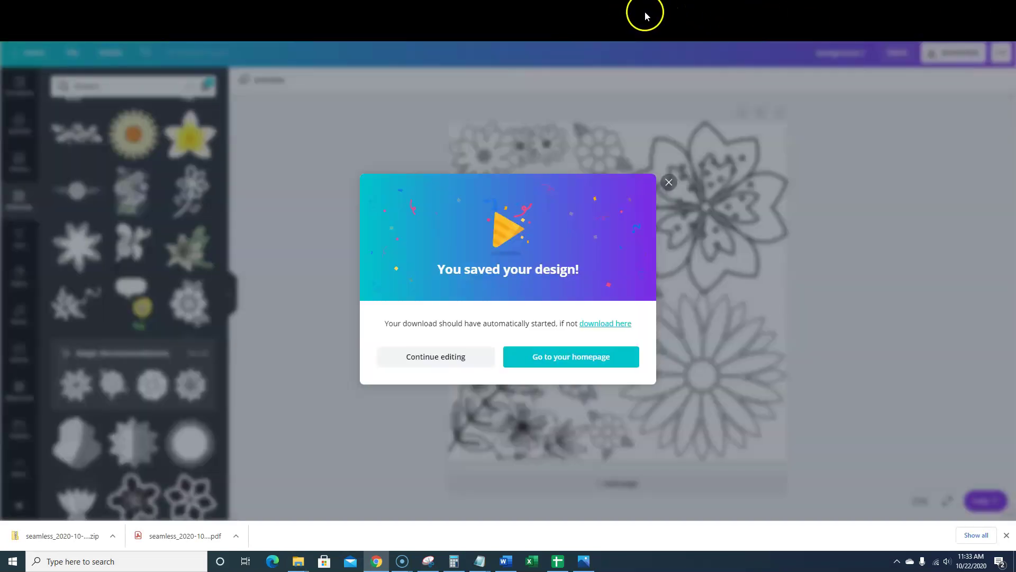
left_click(669, 182)
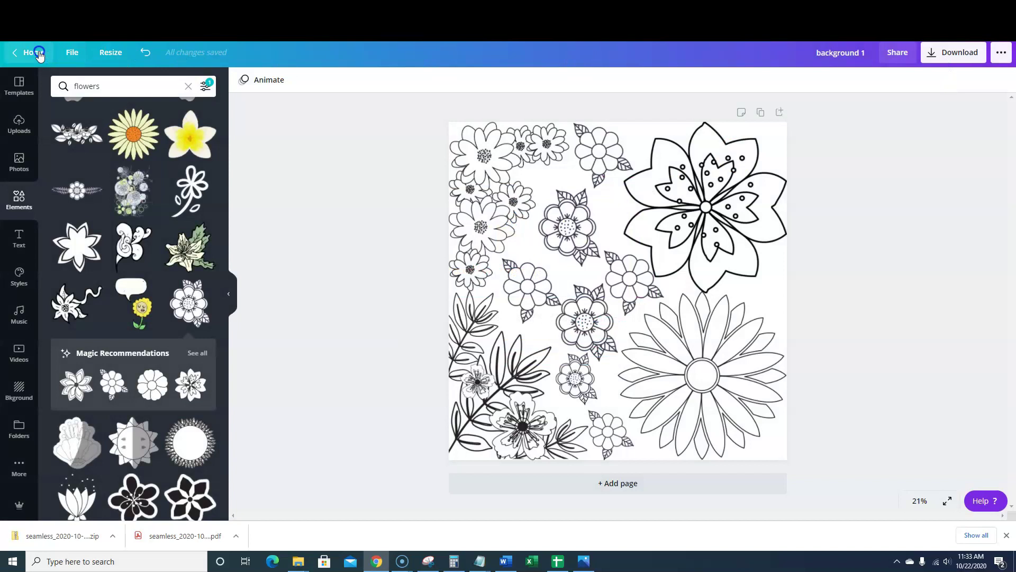
left_click(36, 52)
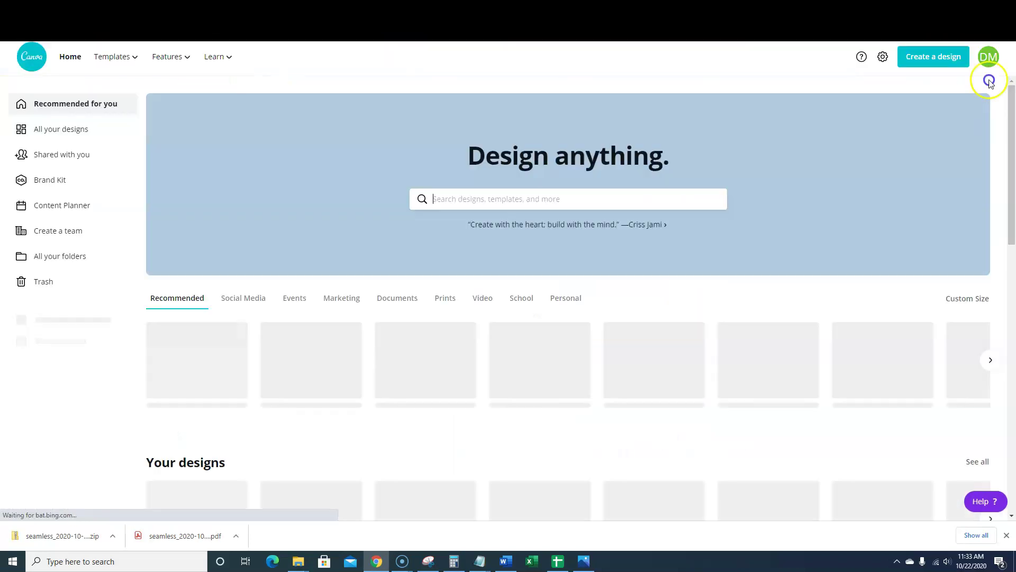
Start a custom-size design in inches with a width of 8.5.
left_click(950, 58)
left_click(829, 111)
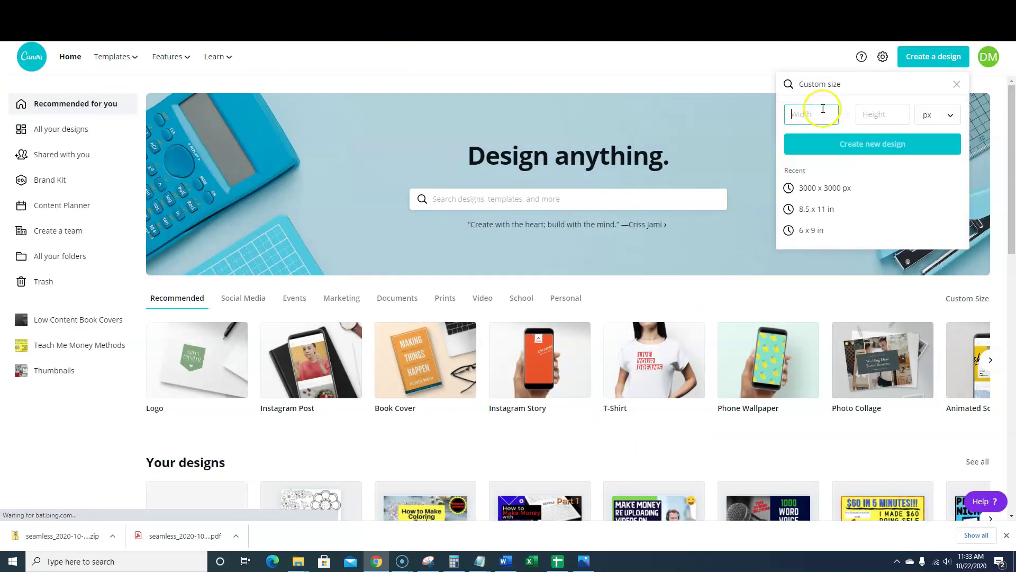
left_click(927, 114)
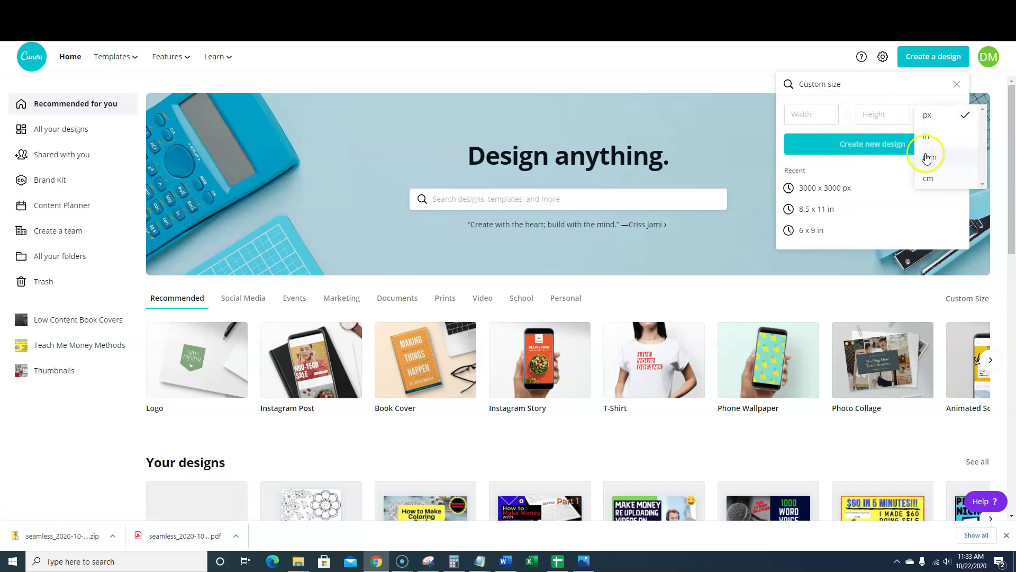
left_click(926, 136)
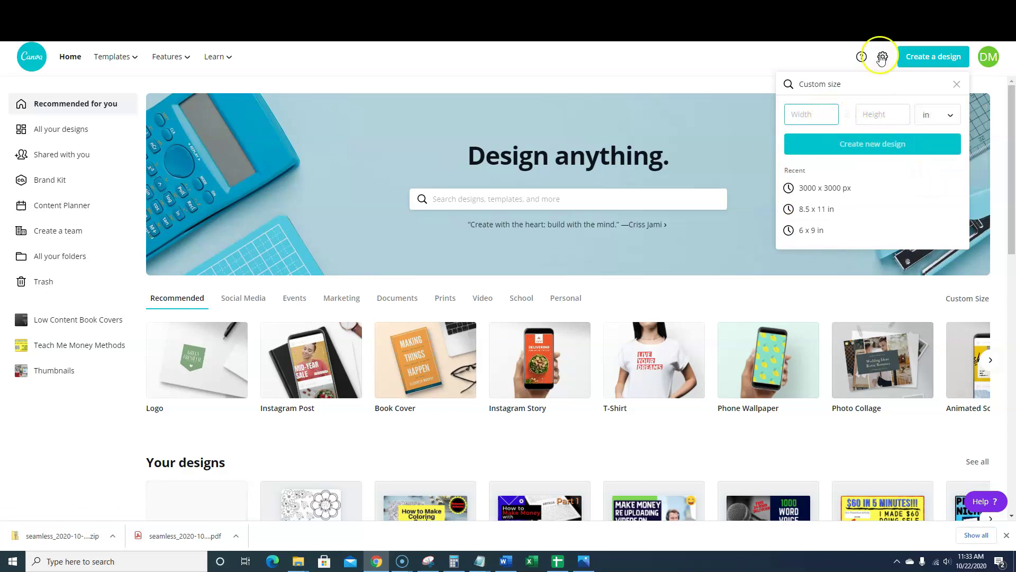
type("8.5")
key("Tab")
Create the 8.5 × 11 in design and upload the seamless pattern PNG.
type("11")
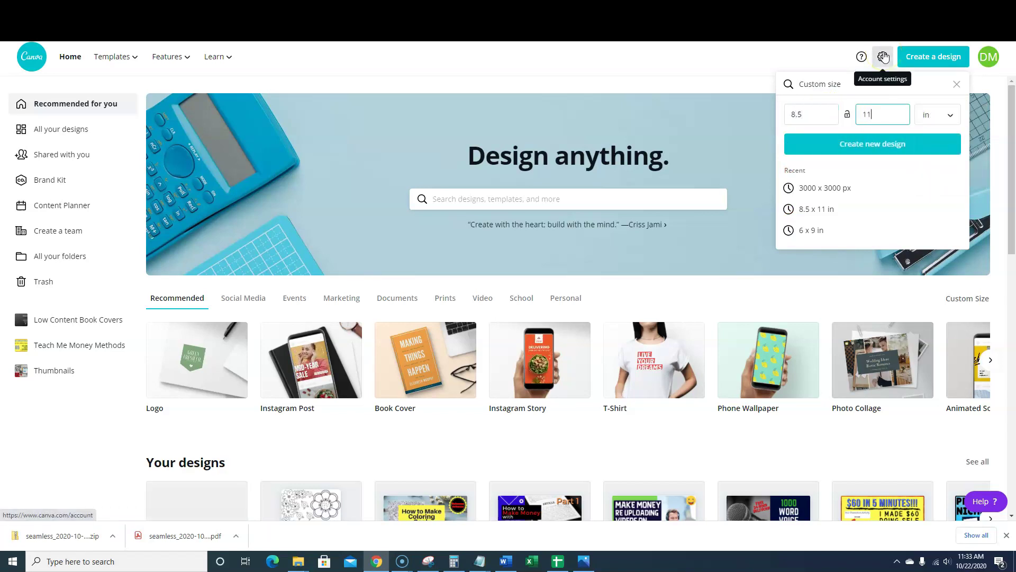
left_click(898, 143)
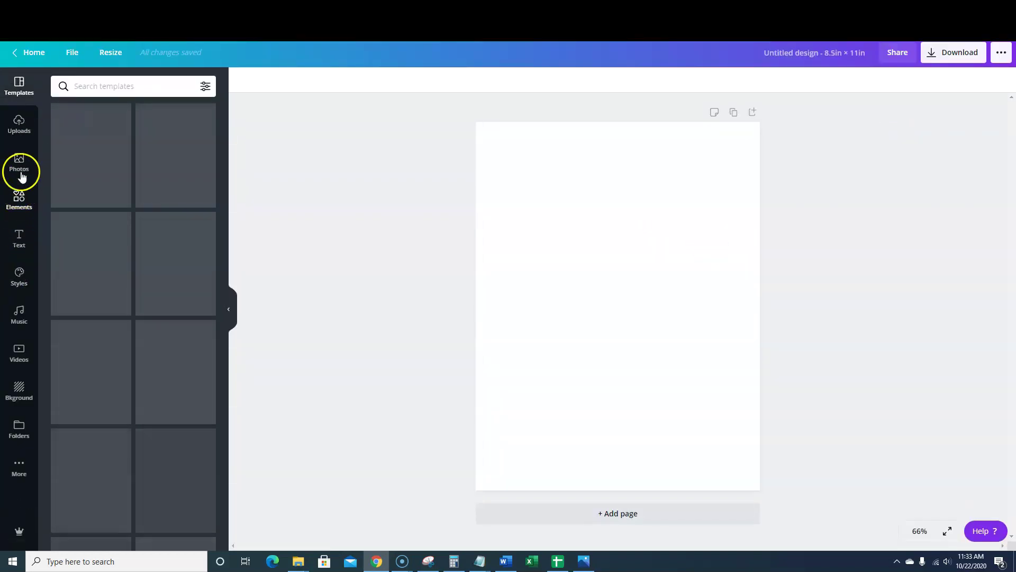
left_click(19, 125)
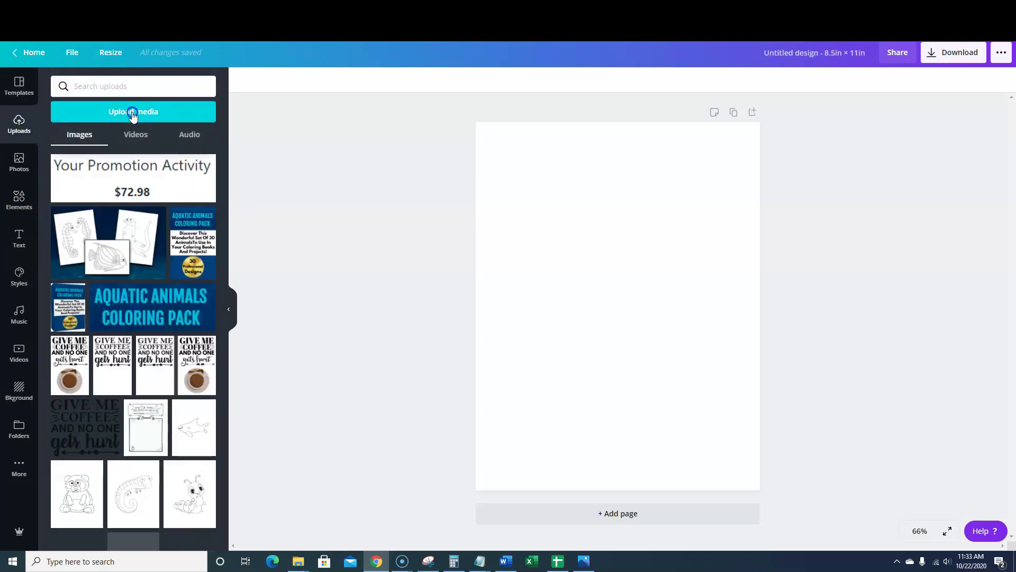
left_click(133, 113)
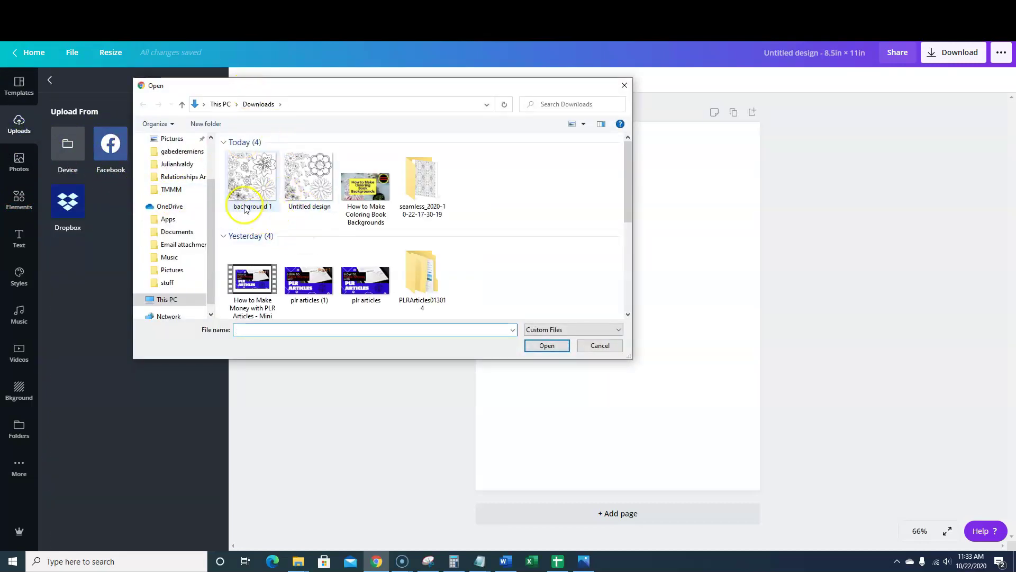
double_click(424, 189)
left_click(252, 166)
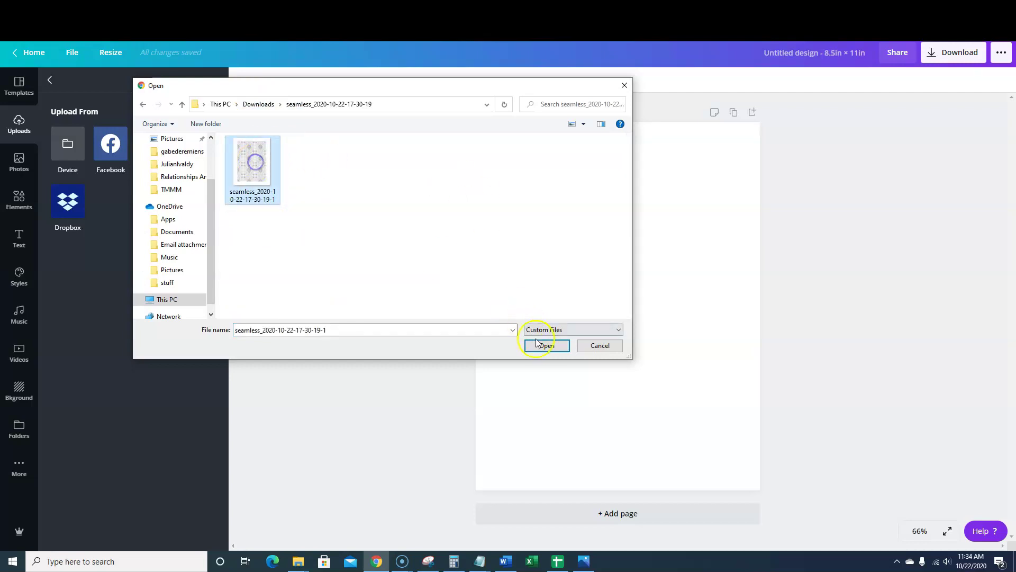
left_click(536, 342)
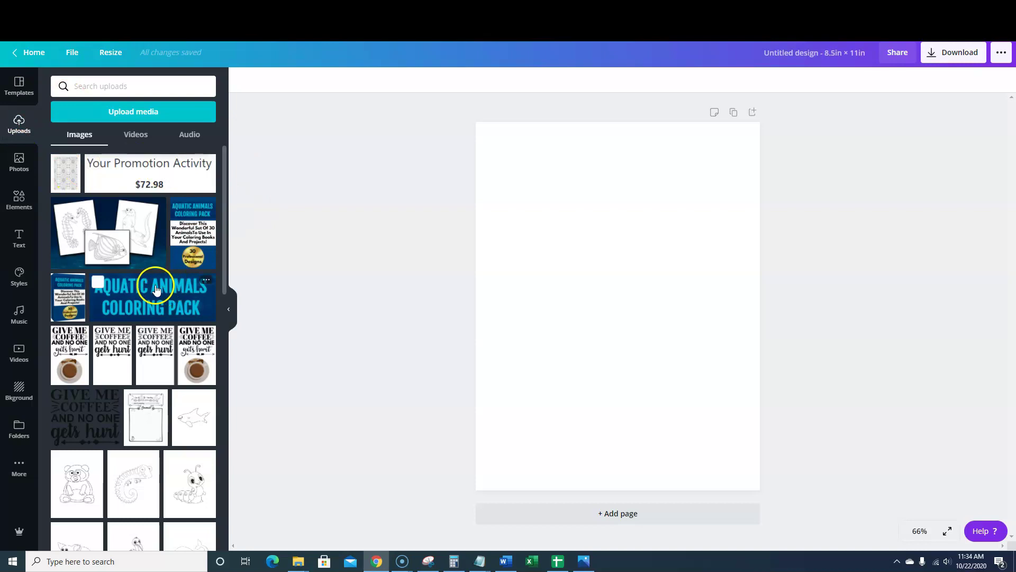
Add the pattern image to the page, enlarge it to nearly fill it, and centre it.
left_click(68, 173)
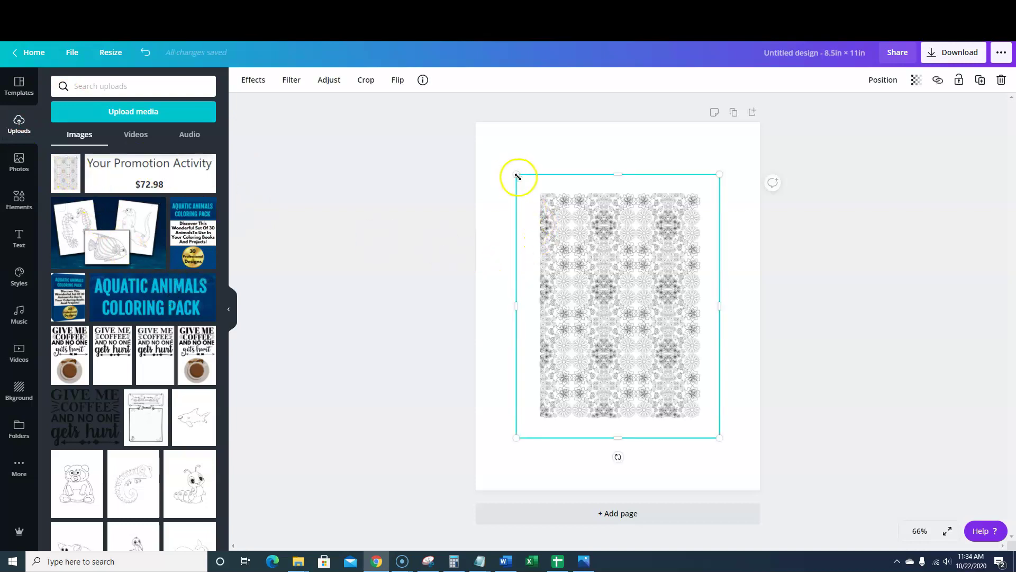
left_click_drag(516, 174, 465, 137)
left_click_drag(720, 438, 751, 502)
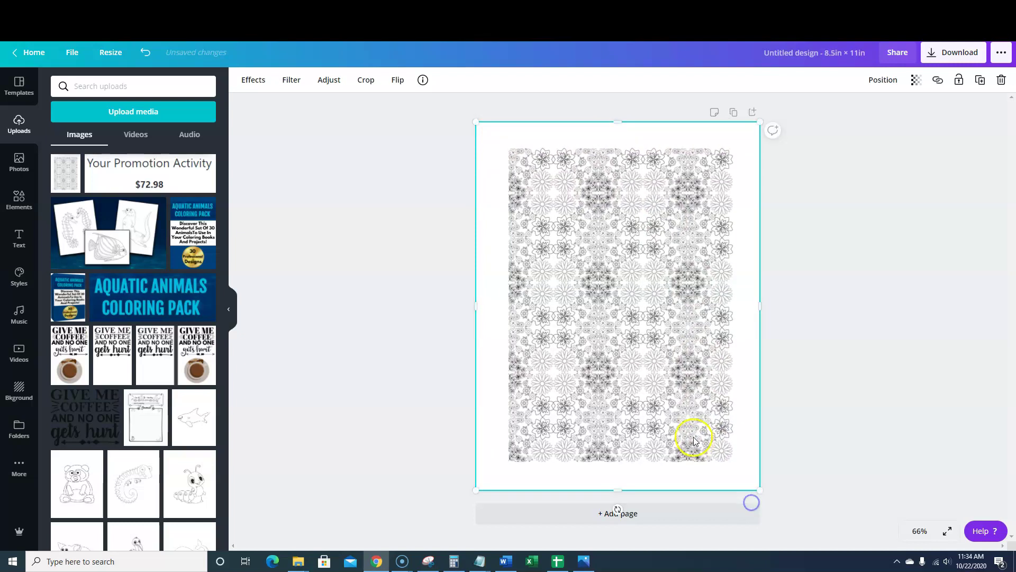
left_click(890, 273)
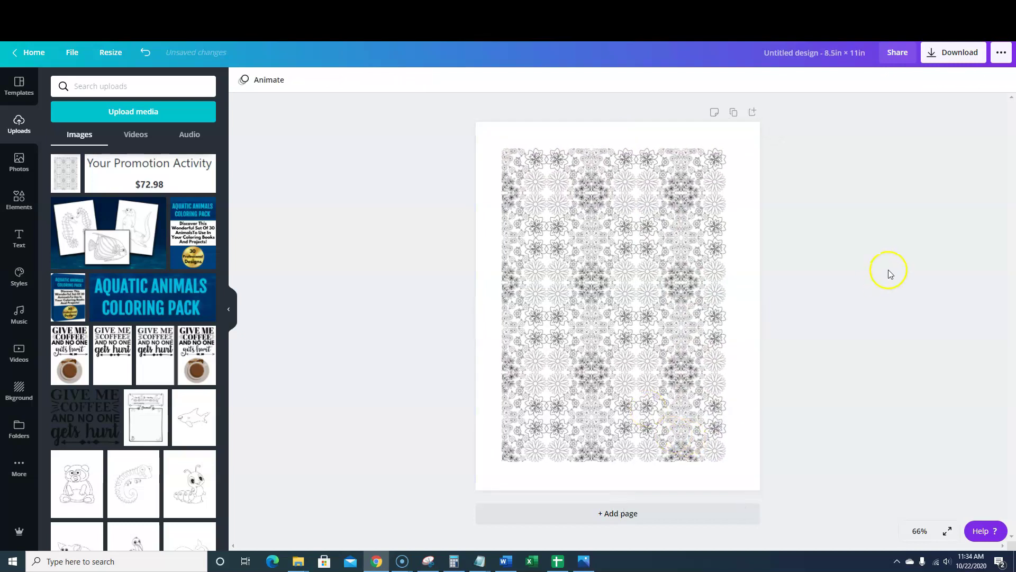
left_click(633, 322)
left_click_drag(754, 491, 766, 498)
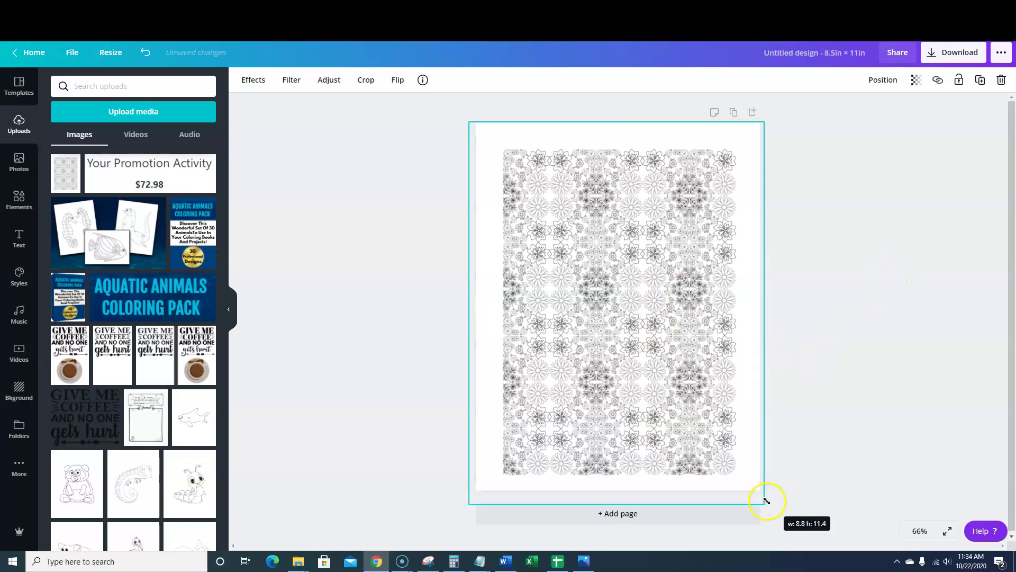
left_click_drag(671, 392, 665, 386)
left_click(834, 331)
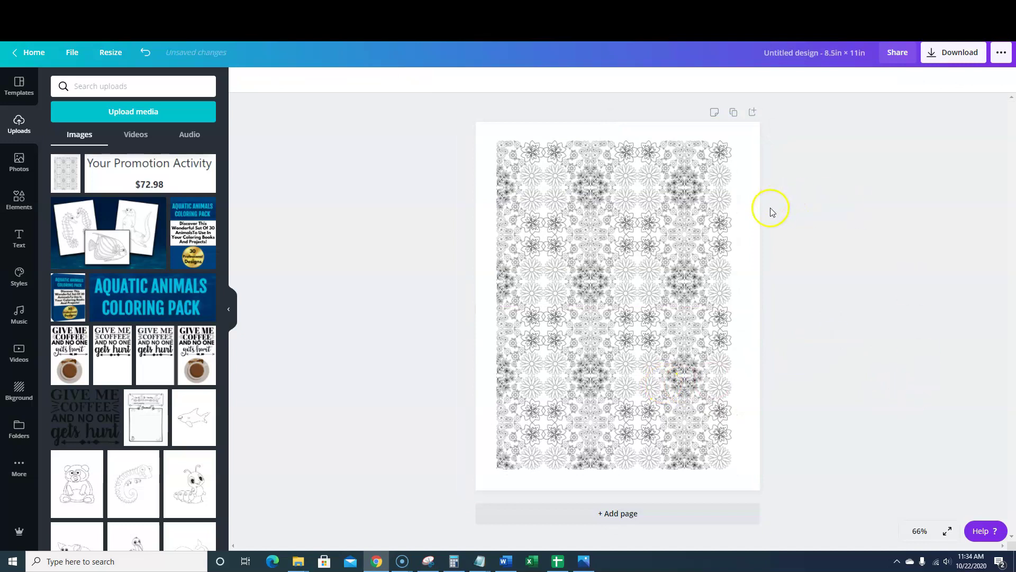
Add a heading reading 'Put You Text Here' and enlarge it.
left_click(19, 237)
left_click(106, 137)
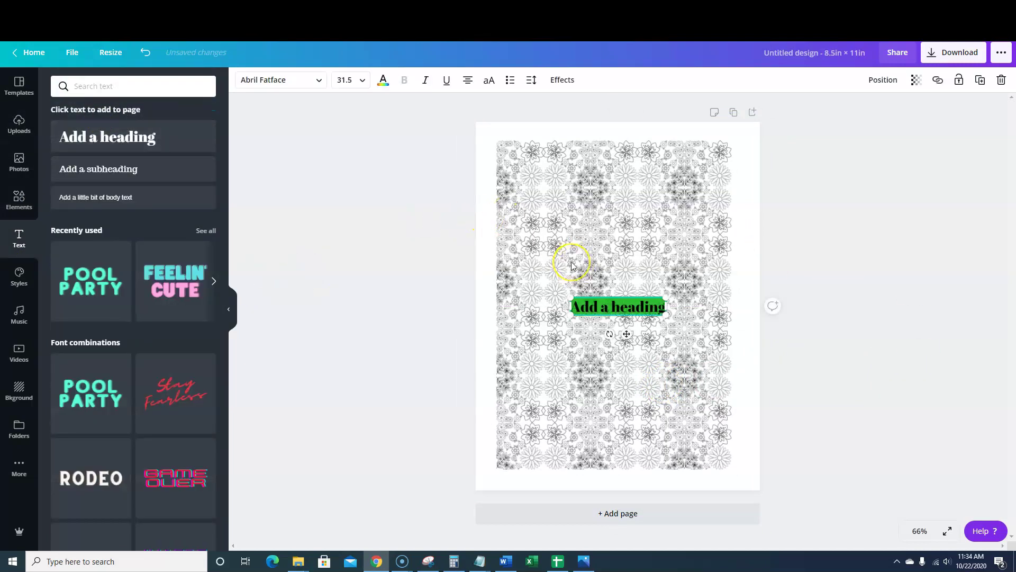
type("Put")
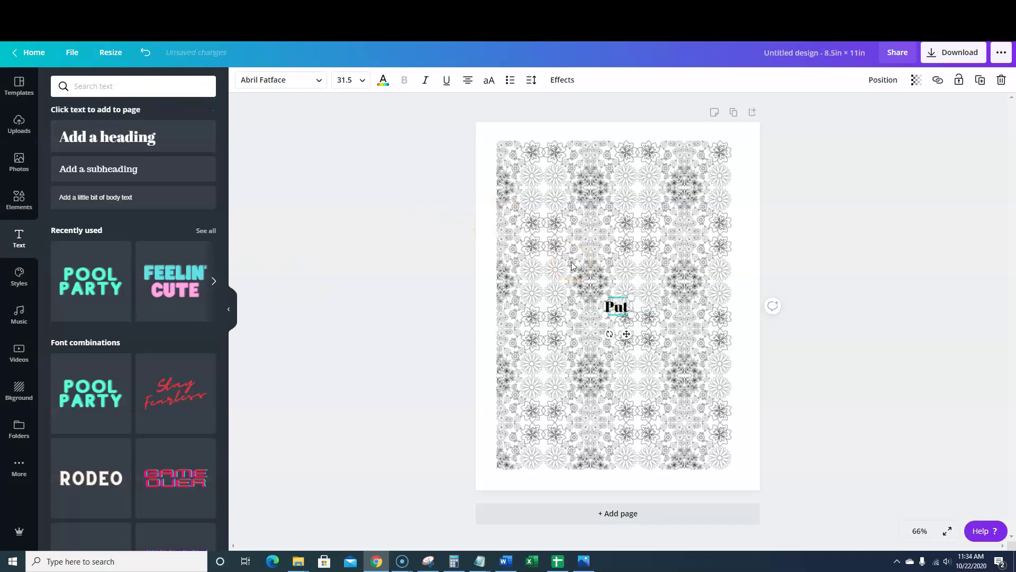
type(" You Text Here")
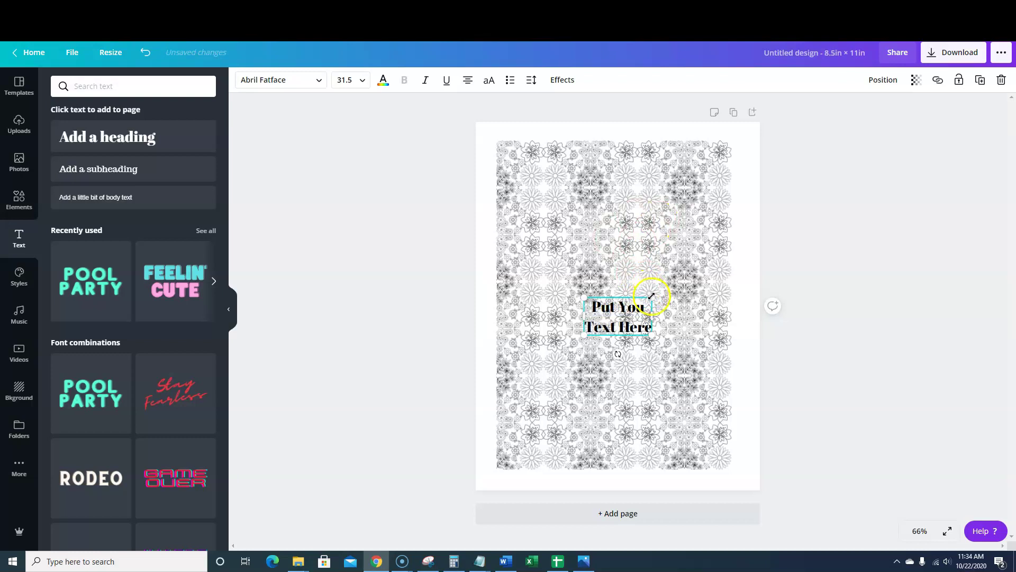
left_click_drag(652, 296, 633, 272)
left_click(670, 236)
left_click(671, 263)
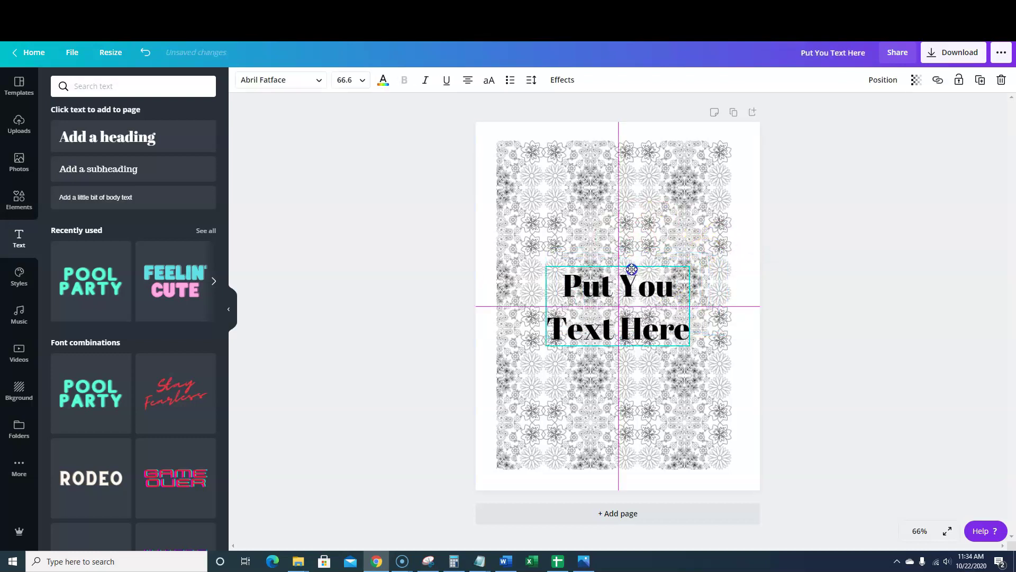
Apply the Hollow text effect to the heading and adjust its outline thickness.
left_click(562, 79)
left_click(77, 200)
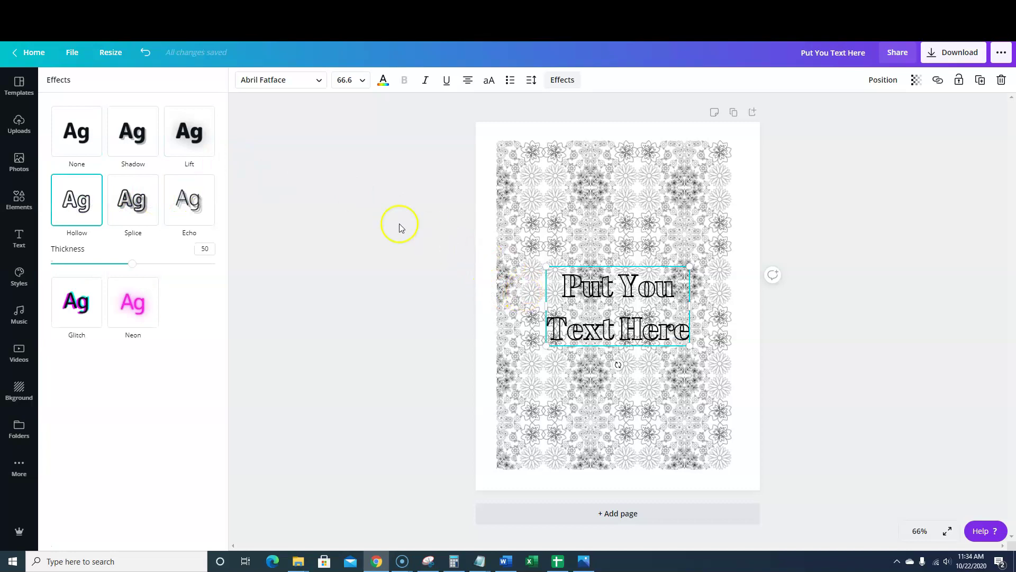
left_click_drag(132, 264, 102, 256)
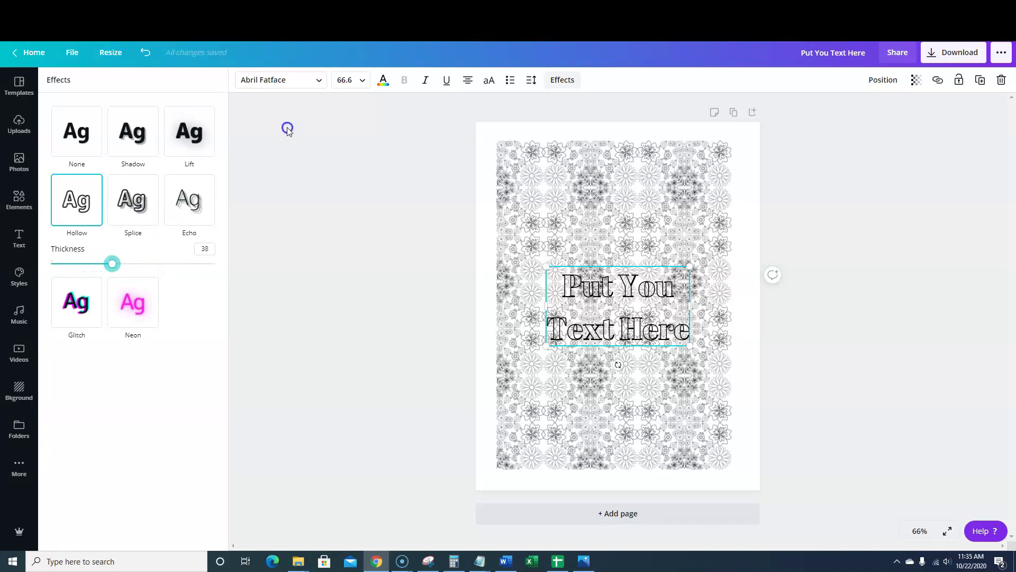
Set the heading font to Montserrat Classic, enlarge it further, and centre it on the pattern.
left_click(317, 80)
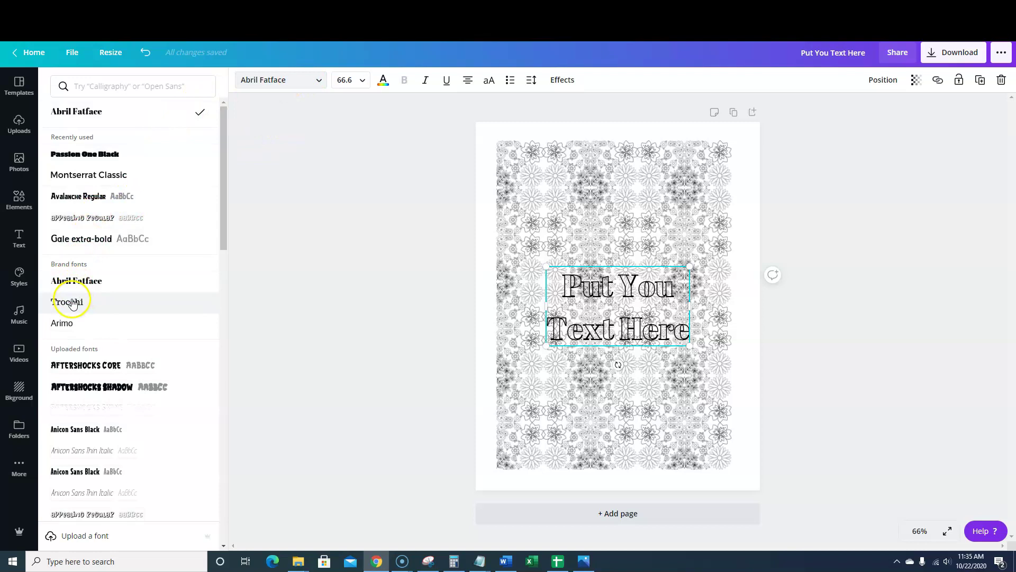
left_click(82, 175)
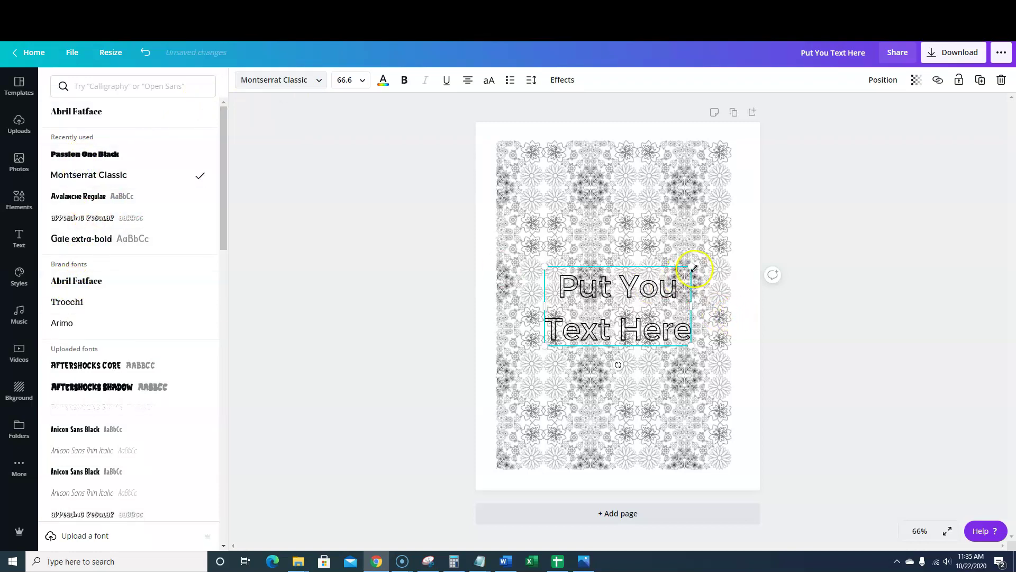
left_click_drag(694, 268, 733, 244)
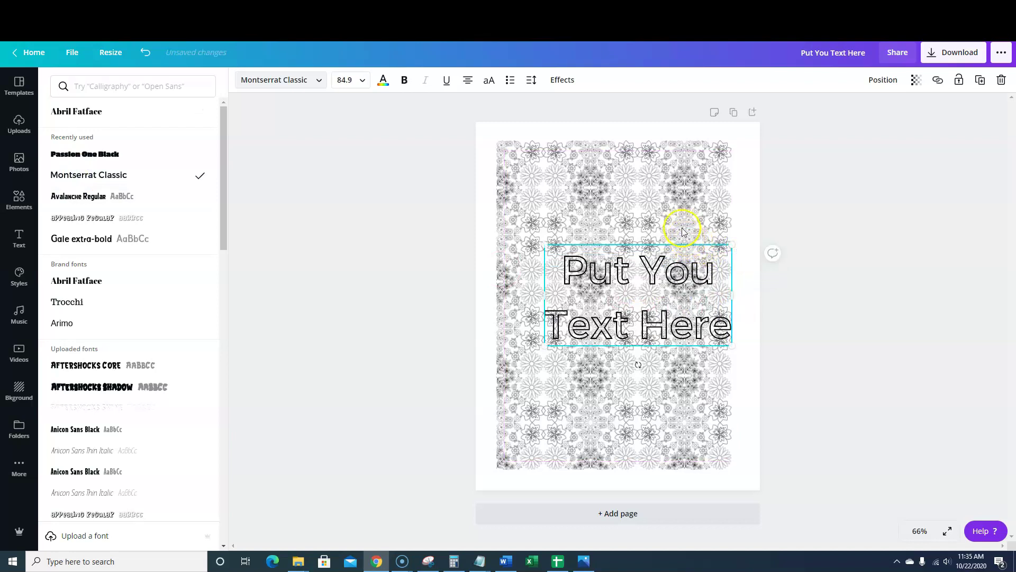
left_click(679, 248)
left_click(642, 365)
left_click_drag(635, 330, 619, 321)
left_click(878, 236)
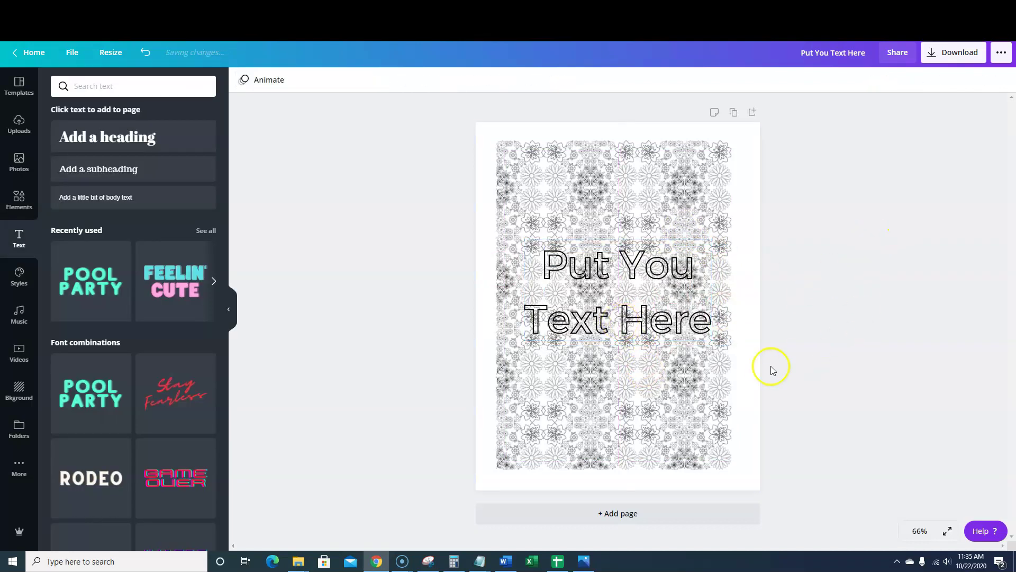